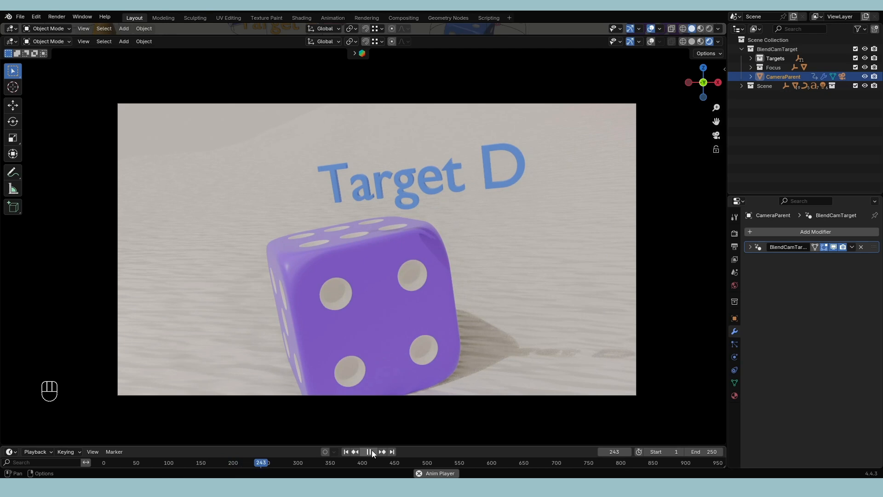
Stop the playback, expand the Targets collection and examine its target empties from Target.000 to Target.010
{"action": "left_click", "coordinate": [372, 450]}
{"action": "left_click", "coordinate": [772, 59]}
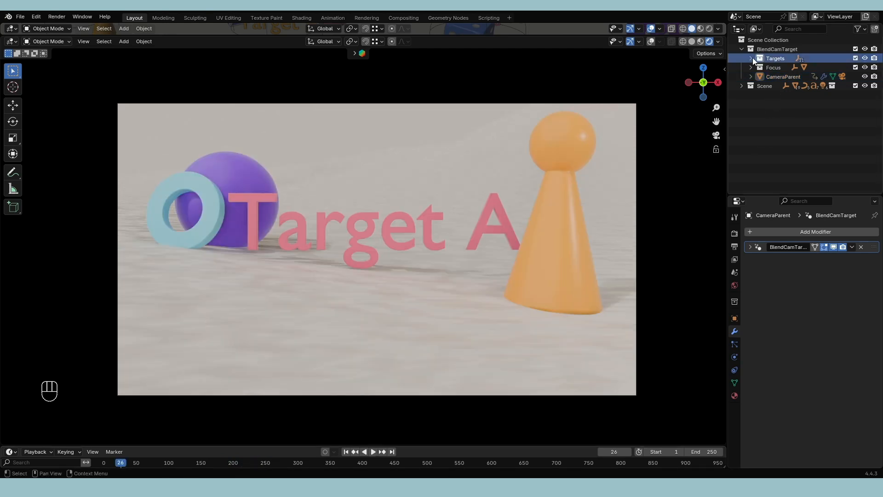
{"action": "left_click", "coordinate": [751, 58]}
{"action": "left_click", "coordinate": [790, 67]}
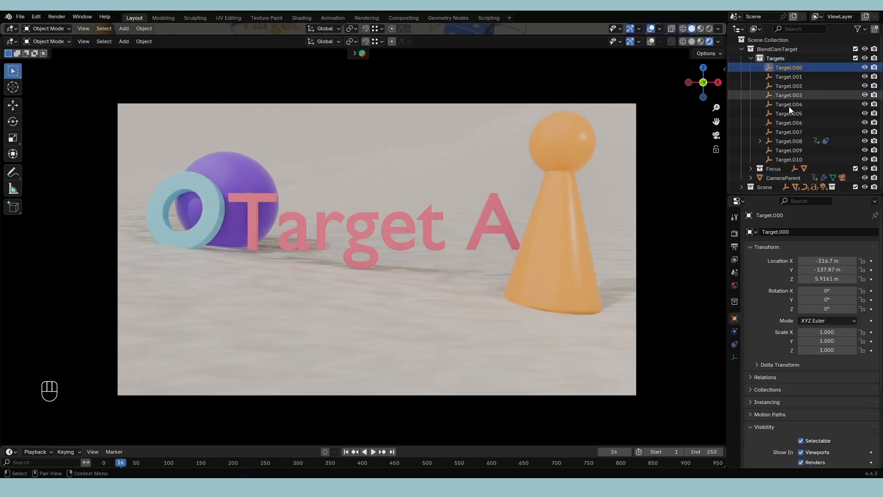
{"action": "left_click", "coordinate": [790, 159]}
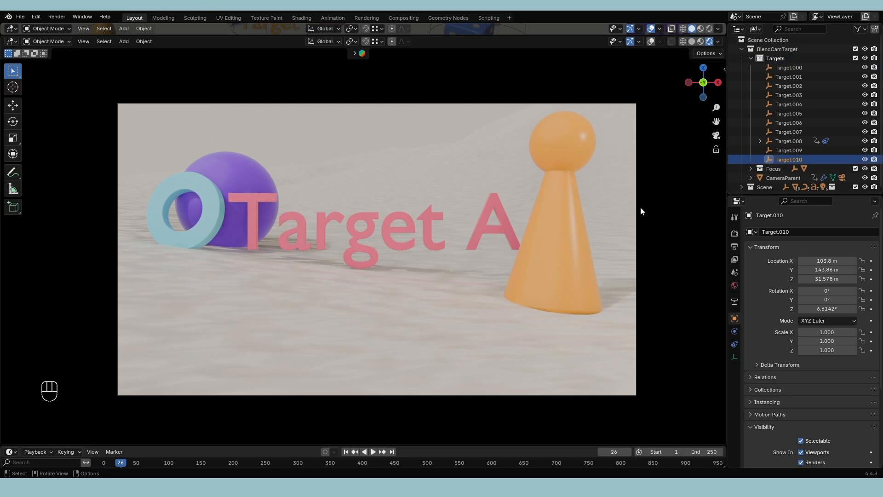
Try duplicating the Target.010 empty three times, and undo the copies
{"action": "key", "text": "shift+d"}
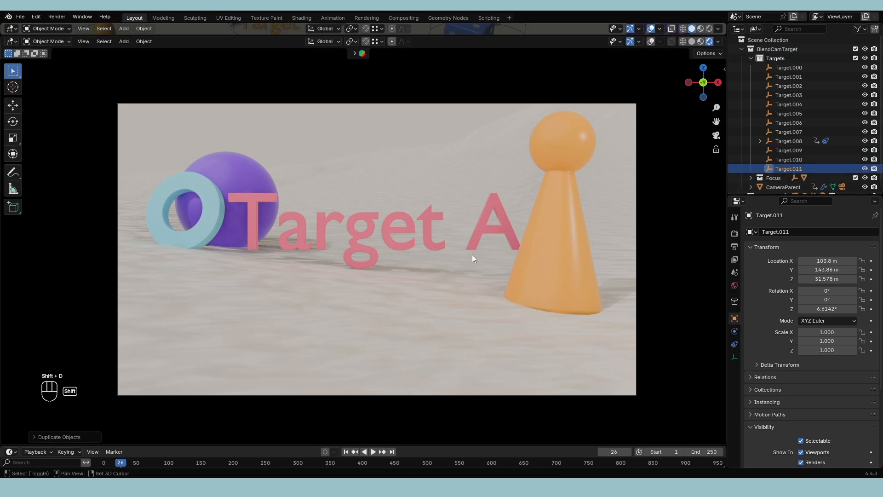
{"action": "key", "text": "shift+d"}
{"action": "key", "text": "shift+d"}
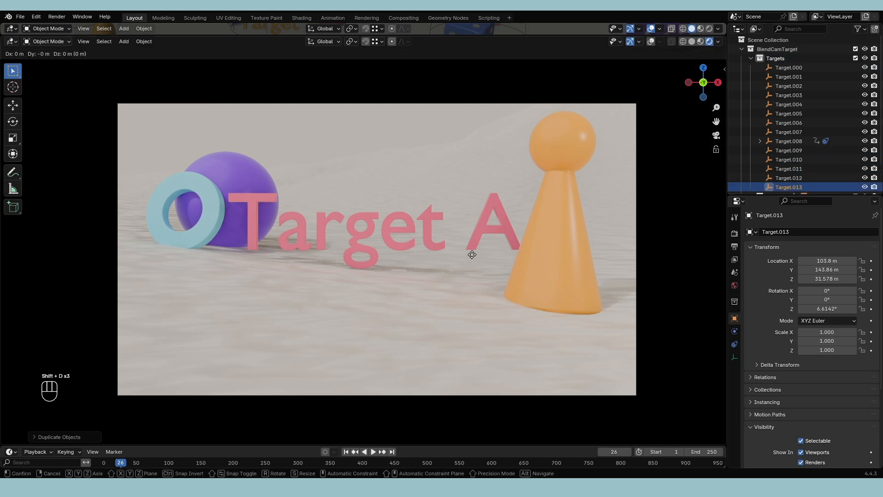
{"action": "key", "text": "ctrl+z"}
{"action": "key", "text": "ctrl+z"}
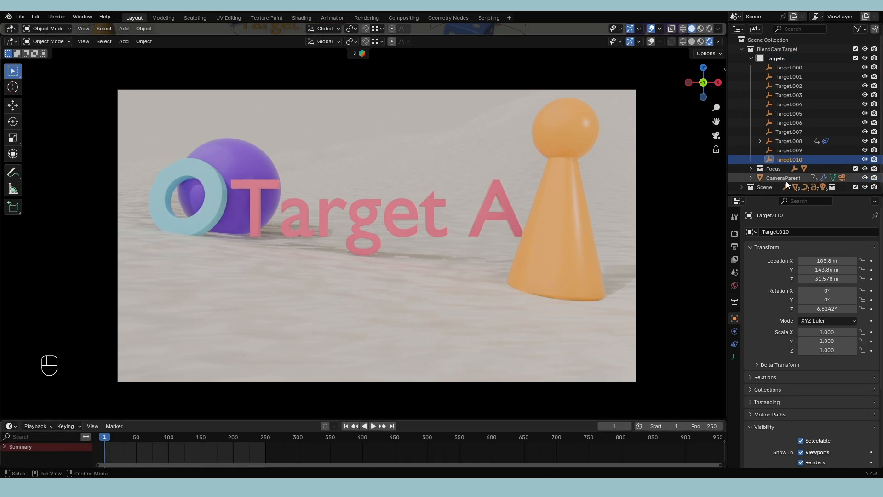
Show the BlendCamTarget modifier settings of CameraParent and scrub the timeline to frame 326
{"action": "left_click", "coordinate": [786, 179]}
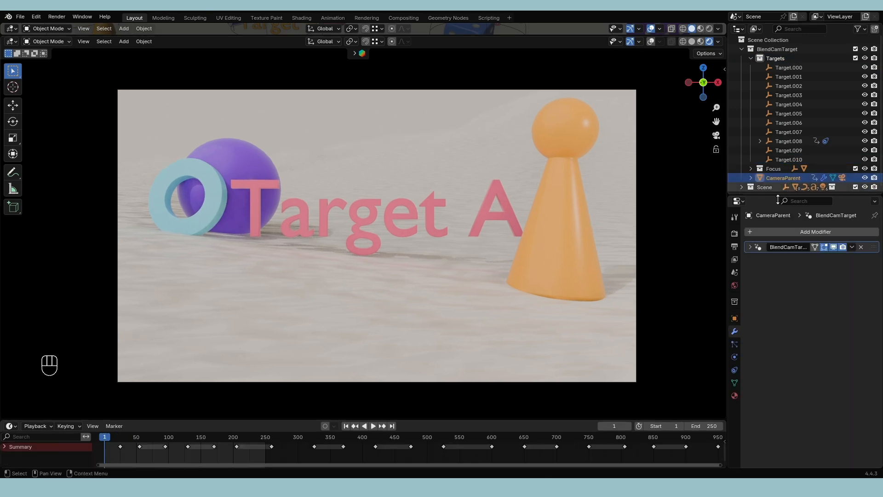
{"action": "left_click", "coordinate": [751, 248]}
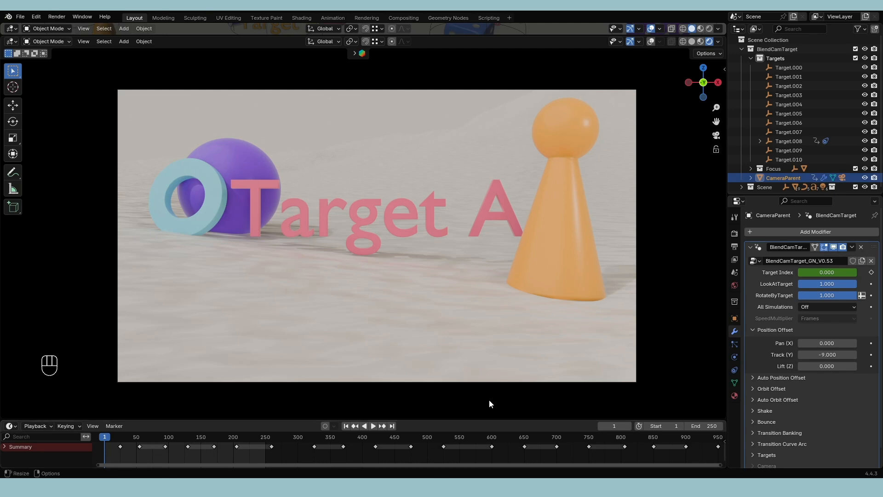
{"action": "left_click_drag", "start_coordinate": [122, 440], "coordinate": [314, 440]}
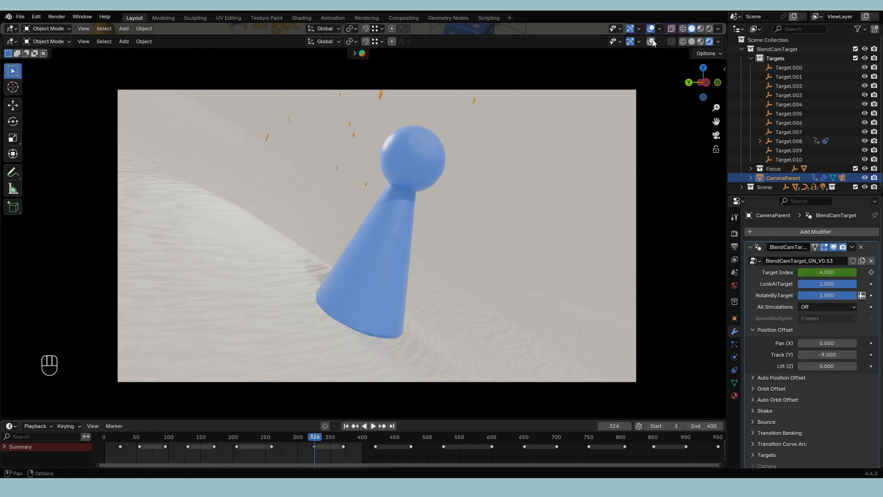
Show the viewport overlays and rotate Target.004 in the camera view by about 15.9°
{"action": "left_click", "coordinate": [651, 42]}
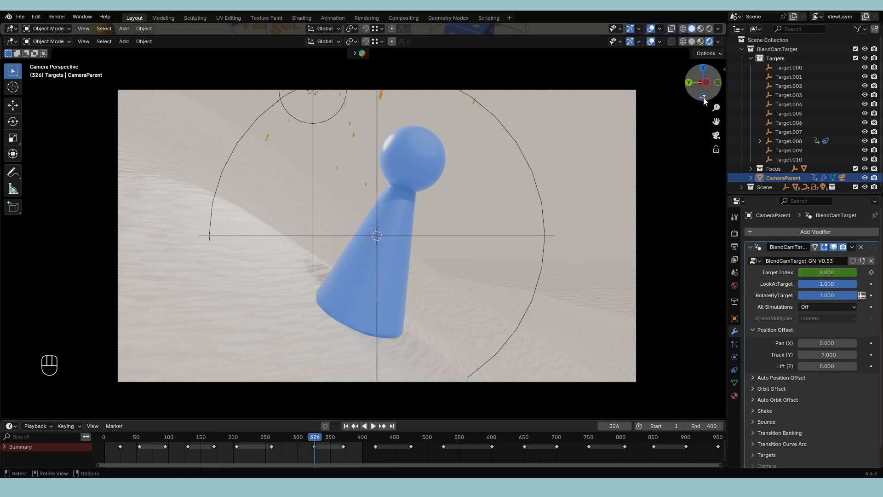
{"action": "left_click", "coordinate": [789, 104]}
{"action": "key", "text": "r"}
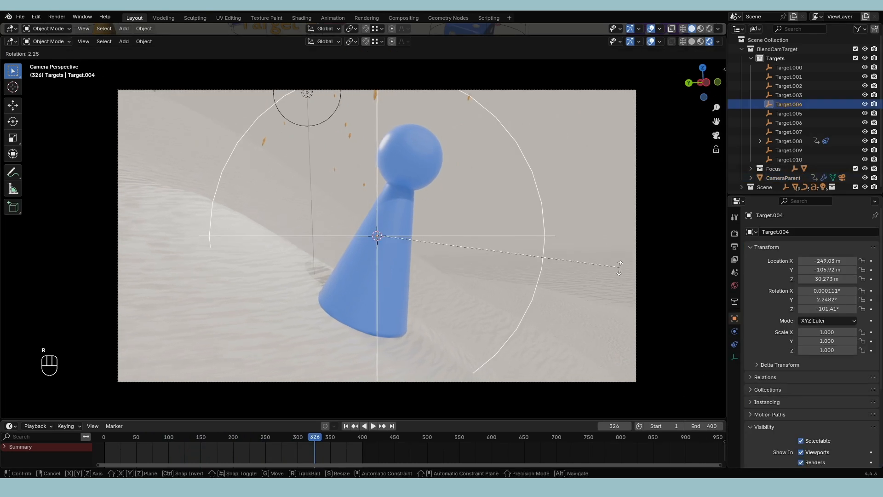
{"action": "left_click", "coordinate": [610, 324]}
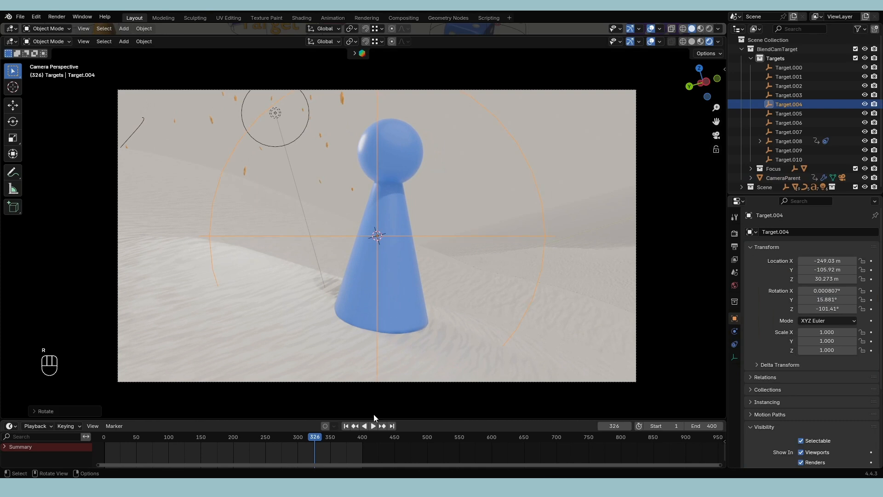
At frame 249, rotate Target.003 in the camera view and around its local X axis, to about 10.7° X and -8.8° Y
{"action": "left_click_drag", "start_coordinate": [314, 436], "coordinate": [264, 437]}
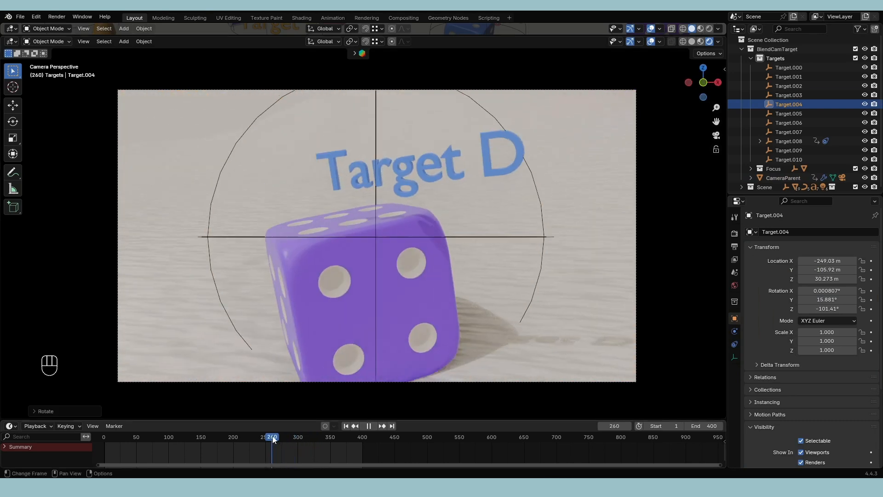
{"action": "left_click", "coordinate": [789, 96]}
{"action": "key", "text": "r"}
{"action": "left_click", "coordinate": [572, 241]}
{"action": "key", "text": "r"}
{"action": "key", "text": "x"}
{"action": "key", "text": "x"}
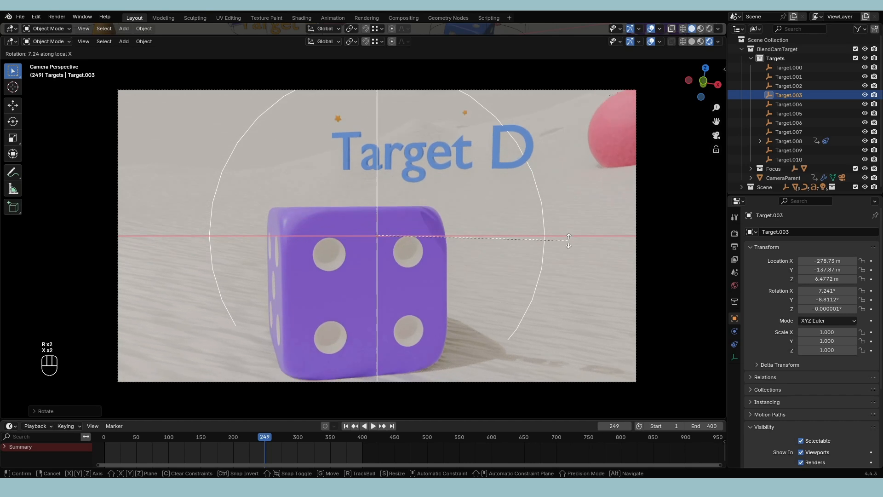
{"action": "left_click", "coordinate": [569, 256]}
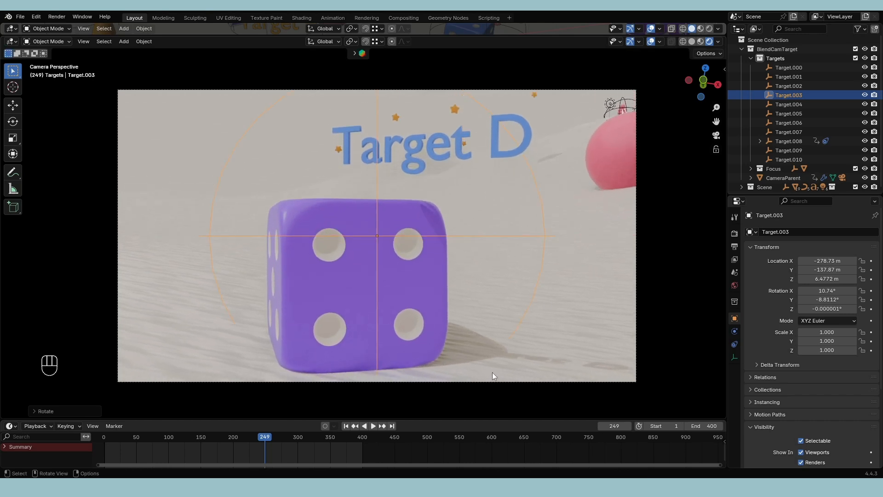
Play back the animation and try varying the RotateByTarget influence in CameraParent's modifier
{"action": "key", "text": "shift+ctrl+space"}
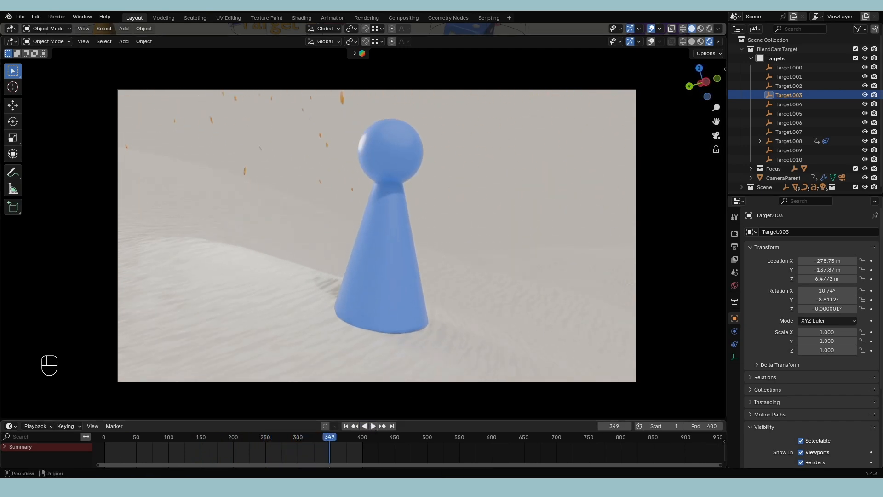
{"action": "left_click", "coordinate": [786, 178]}
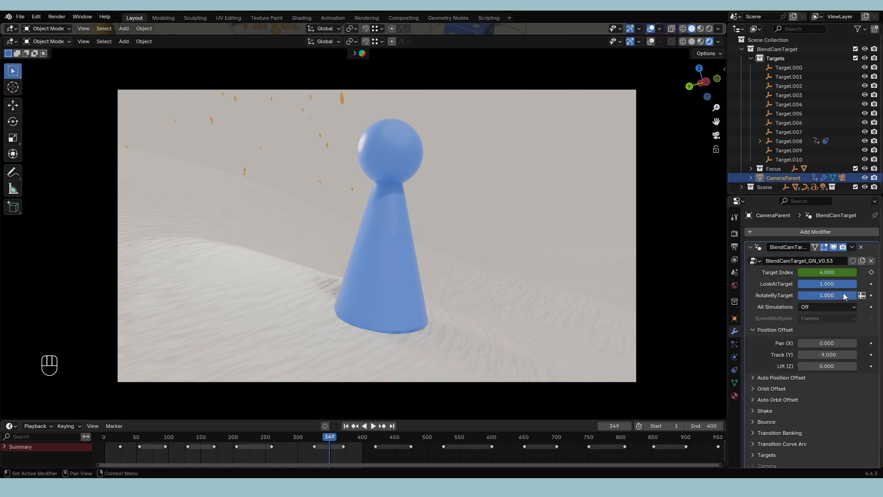
{"action": "mouse_move", "coordinate": [845, 295]}
{"action": "left_mouse_down"}
{"action": "mouse_move", "coordinate": [801, 295]}
{"action": "mouse_move", "coordinate": [846, 296]}
{"action": "left_mouse_up"}
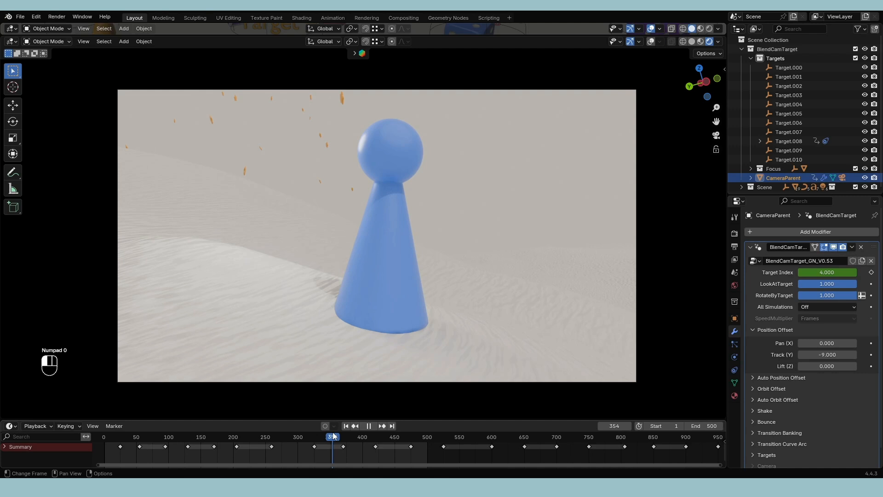
At frame 420, set the camera's Orbit Offset to about -11.2° pitch, 4.65° roll and 14.8° yaw
{"action": "left_click_drag", "start_coordinate": [334, 438], "coordinate": [376, 441]}
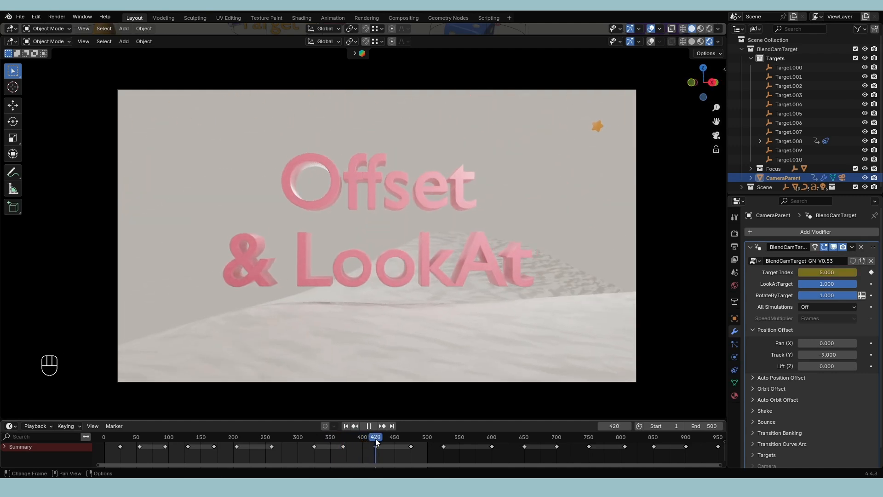
{"action": "left_click", "coordinate": [752, 389]}
{"action": "left_click_drag", "start_coordinate": [820, 402], "coordinate": [851, 425]}
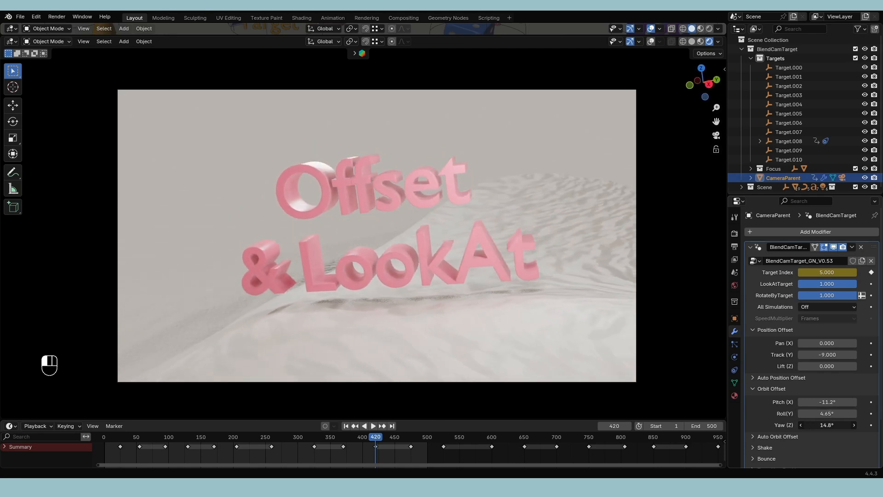
Set the Position Offset to Pan (X) 10 and Lift (Z) 1, and try varying the LookAtTarget influence
{"action": "mouse_move", "coordinate": [831, 344]}
{"action": "left_mouse_down"}
{"action": "mouse_move", "coordinate": [857, 343]}
{"action": "mouse_move", "coordinate": [810, 343]}
{"action": "mouse_move", "coordinate": [838, 343]}
{"action": "mouse_move", "coordinate": [811, 355]}
{"action": "mouse_move", "coordinate": [829, 355]}
{"action": "mouse_move", "coordinate": [794, 355]}
{"action": "mouse_move", "coordinate": [875, 366]}
{"action": "mouse_move", "coordinate": [805, 367]}
{"action": "mouse_move", "coordinate": [837, 355]}
{"action": "left_mouse_up"}
{"action": "left_click", "coordinate": [824, 343]}
{"action": "type", "text": "10"}
{"action": "key", "text": "Return"}
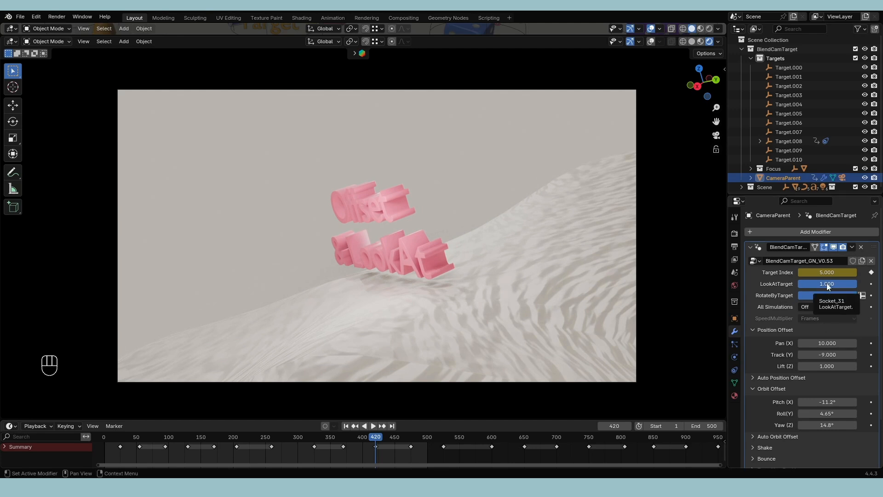
{"action": "mouse_move", "coordinate": [833, 284]}
{"action": "left_mouse_down"}
{"action": "mouse_move", "coordinate": [778, 284]}
{"action": "mouse_move", "coordinate": [834, 284]}
{"action": "left_mouse_up"}
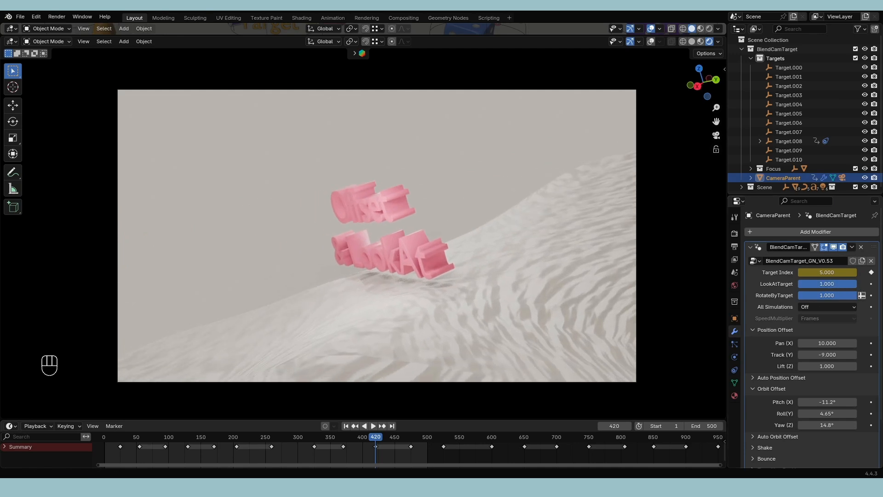
Reset the Pan (X) and Lift (Z) position offsets to 0
{"action": "left_click", "coordinate": [830, 344]}
{"action": "type", "text": "0"}
{"action": "key", "text": "Return"}
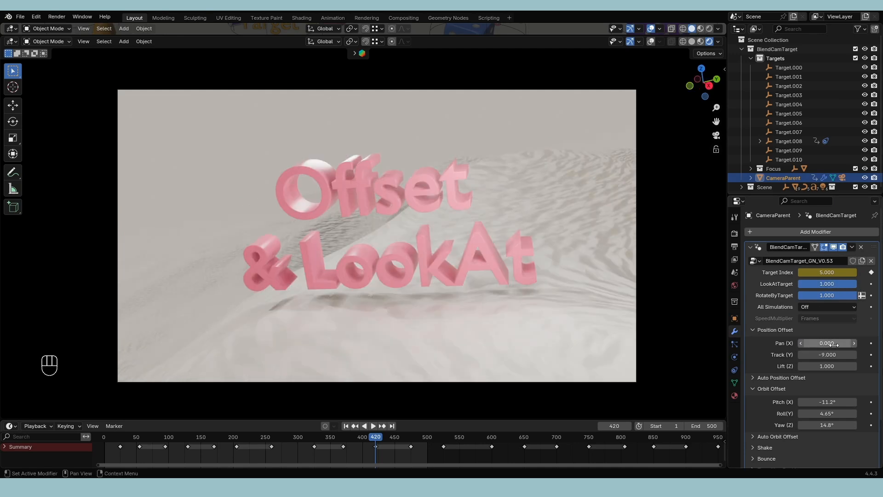
{"action": "left_click", "coordinate": [828, 366]}
{"action": "type", "text": "0"}
{"action": "key", "text": "Return"}
Reset the orbit offset's Pitch, Roll and Yaw to 0°
{"action": "left_click", "coordinate": [830, 401]}
{"action": "type", "text": "0"}
{"action": "key", "text": "Tab"}
{"action": "type", "text": "0"}
{"action": "key", "text": "Tab"}
Return to frame 0, collapse the Position Offset and Orbit Offset settings and expand Auto Position Offset
{"action": "left_click_drag", "start_coordinate": [375, 442], "coordinate": [101, 454]}
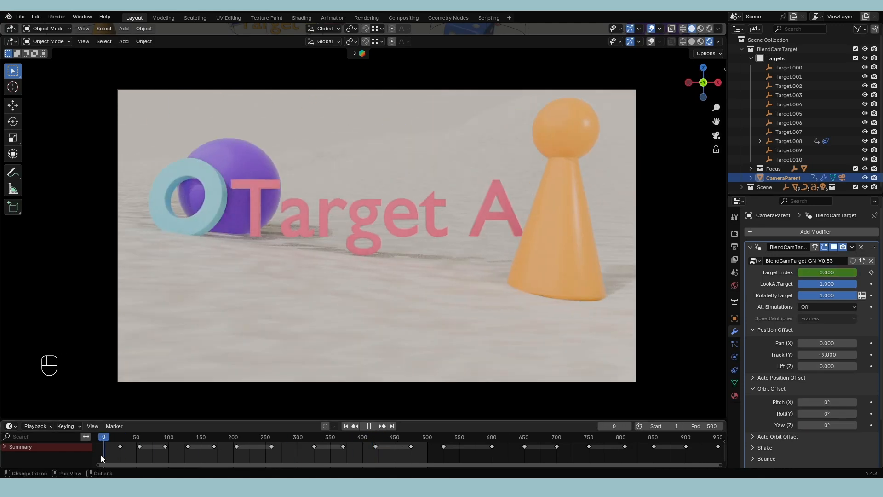
{"action": "left_click", "coordinate": [753, 331]}
{"action": "left_click", "coordinate": [752, 353]}
{"action": "left_click", "coordinate": [753, 342]}
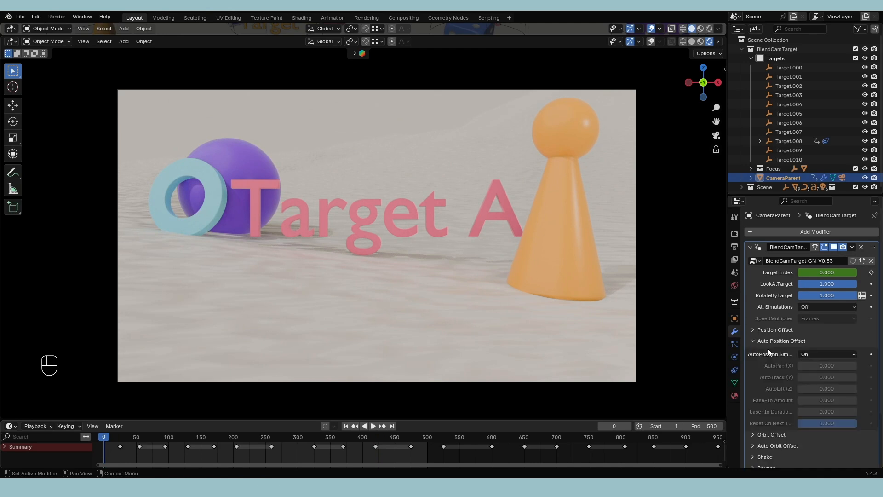
Turn All Simulations on in the BlendCamTarget modifier and play the animation
{"action": "left_click", "coordinate": [820, 308]}
{"action": "left_click", "coordinate": [820, 318]}
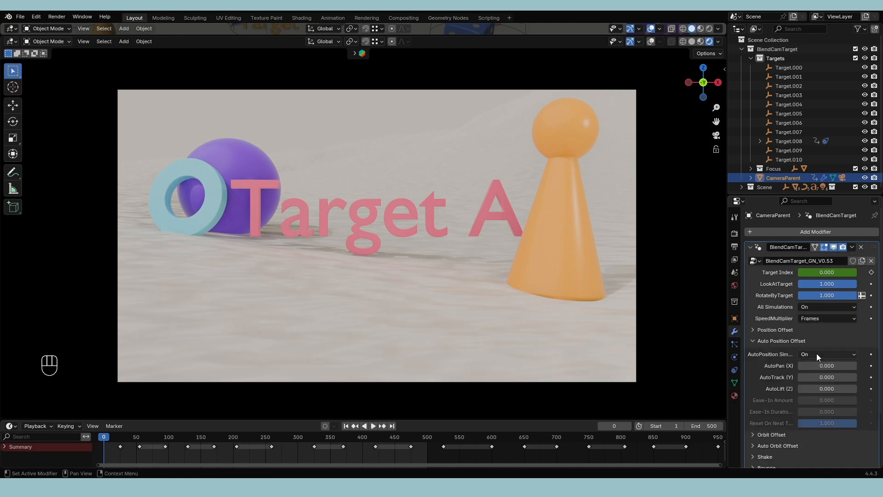
{"action": "key", "text": "space"}
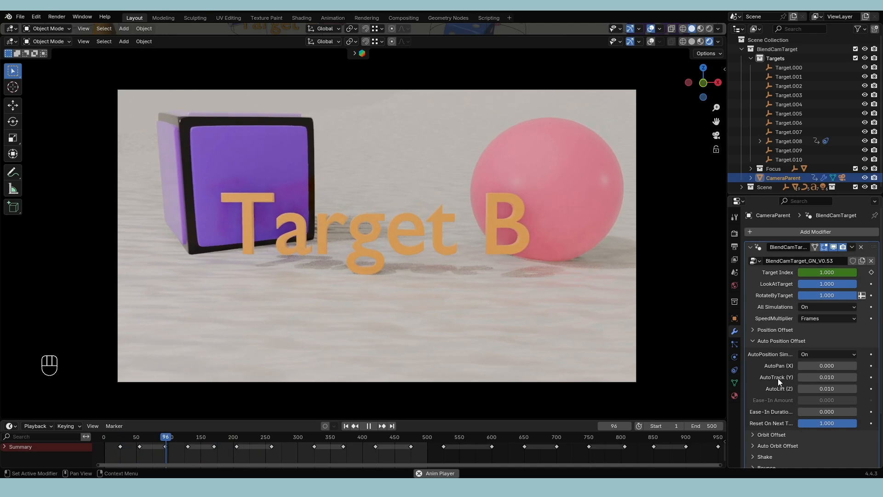
Expand the Auto Orbit Offset settings and set AutoYaw (Z) to 0.5°
{"action": "scroll", "coordinate": [778, 391], "scroll_direction": "down", "scroll_amount": 2}
{"action": "left_click", "coordinate": [775, 406]}
{"action": "scroll", "coordinate": [800, 407], "scroll_direction": "down", "scroll_amount": 2}
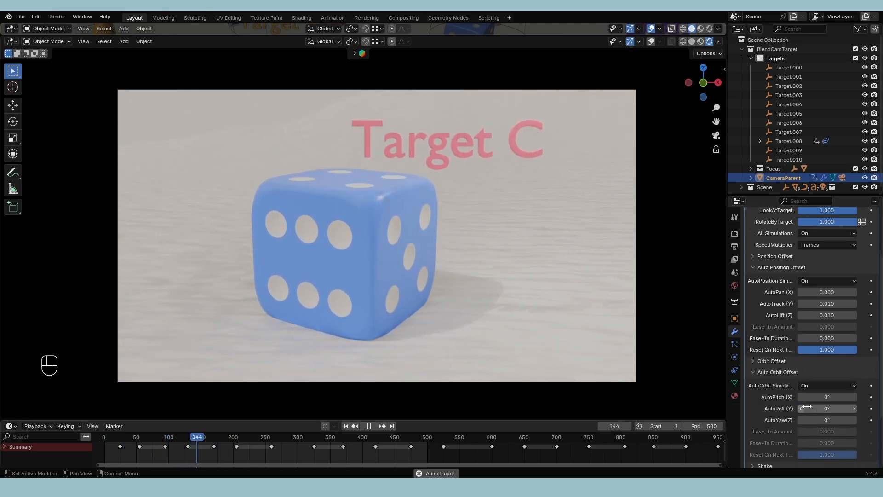
{"action": "left_click", "coordinate": [824, 419]}
{"action": "type", "text": "0.5"}
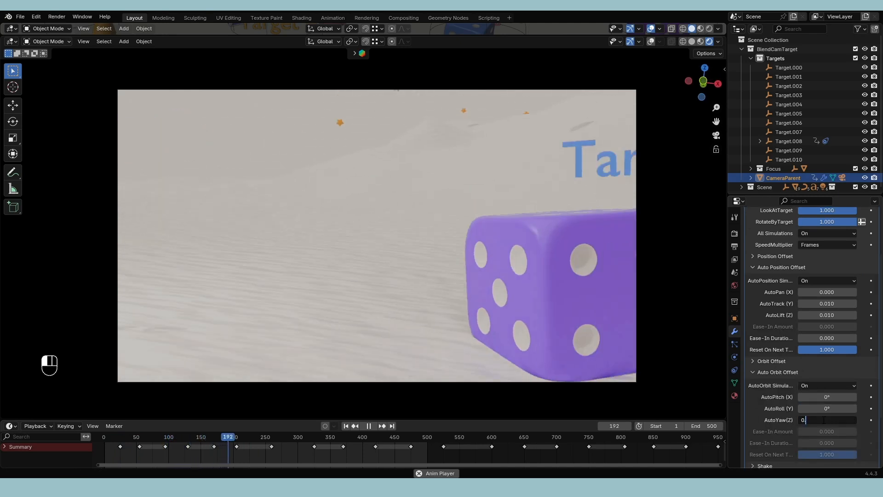
{"action": "key", "text": "Return"}
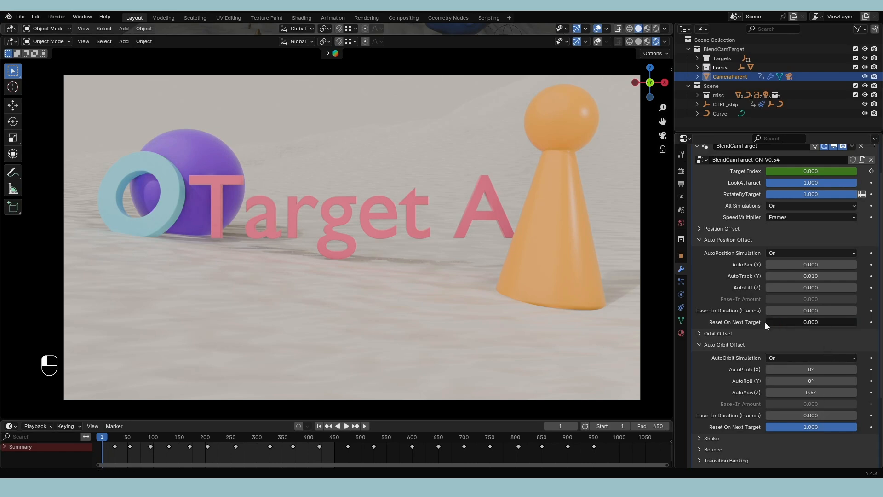
Set the Auto Orbit Offset's Reset On Next Target to 0 and play the animation to check the camera motion
{"action": "left_click_drag", "start_coordinate": [782, 427], "coordinate": [765, 427]}
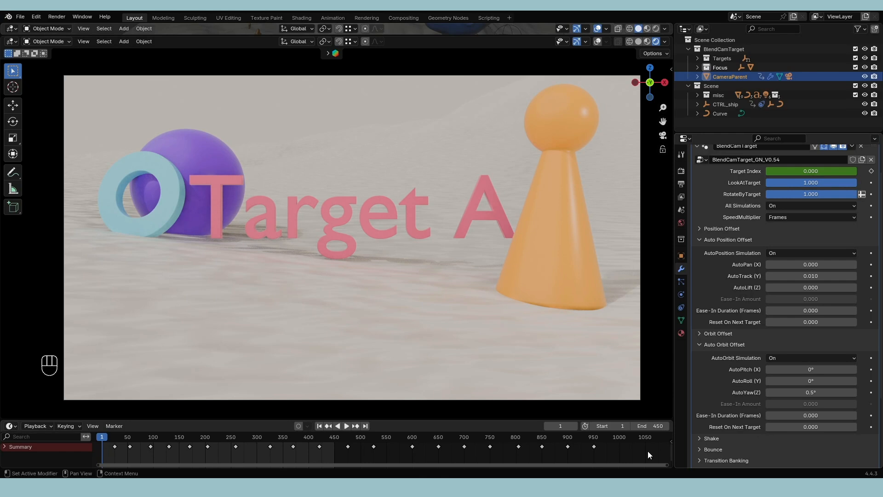
{"action": "left_click", "coordinate": [347, 427]}
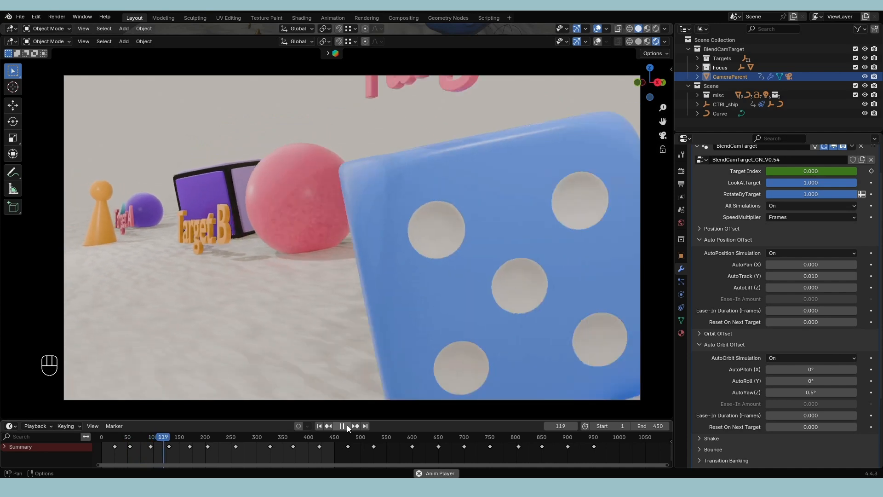
{"action": "key", "text": "Escape"}
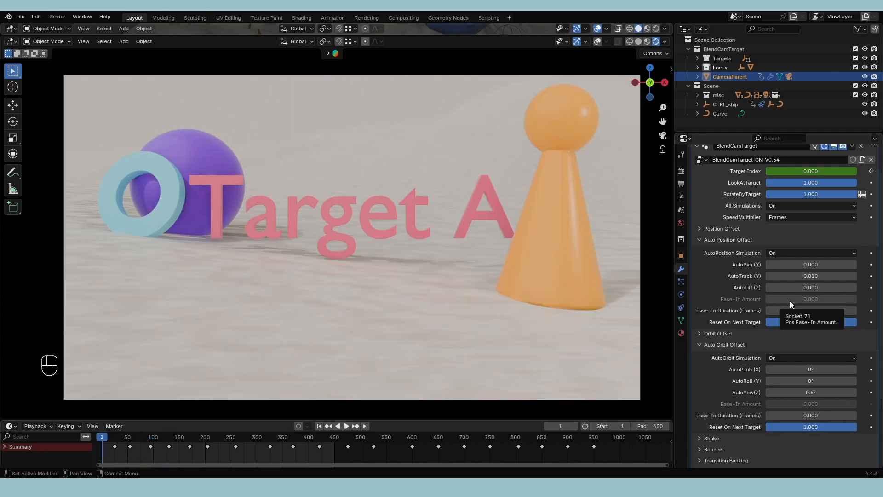
Set the Auto Position Offset's Ease-In Amount to 1 and its Ease-In Duration to 5 frames
{"action": "left_click_drag", "start_coordinate": [789, 301], "coordinate": [820, 301]}
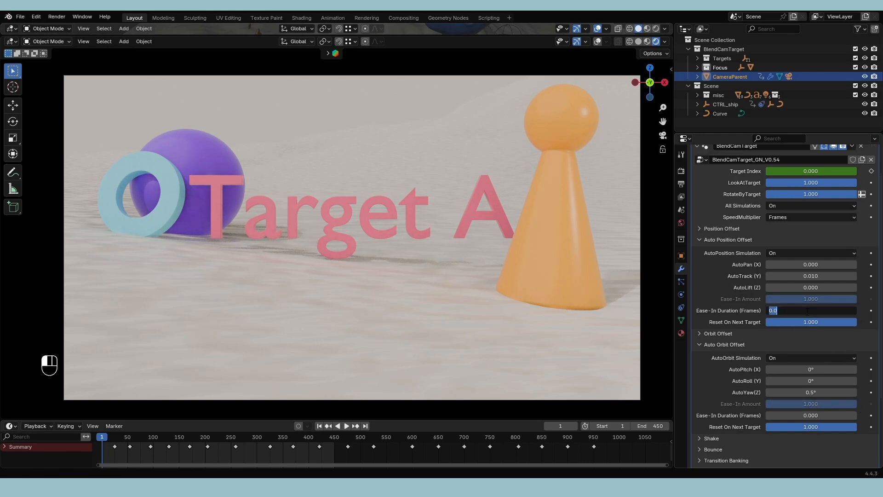
{"action": "type", "text": "5"}
{"action": "key", "text": "Return"}
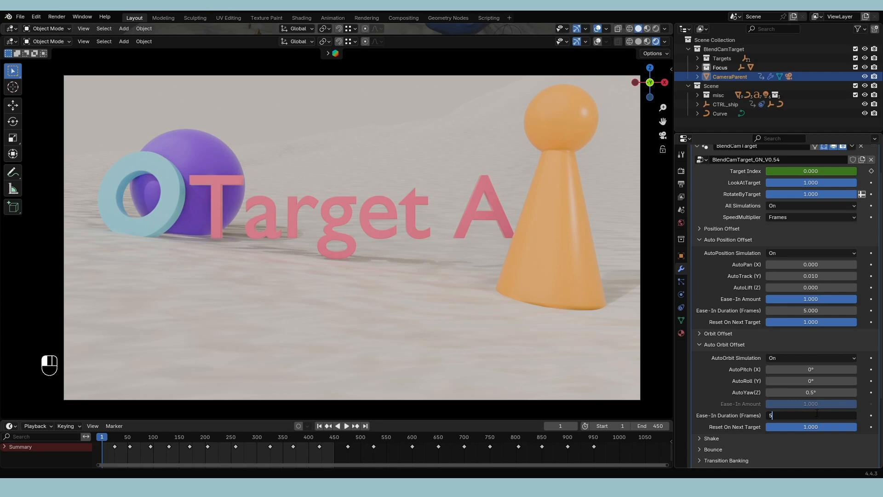
Set the Auto Orbit Offset's Ease-In Duration to 5 frames, play the animation, and raise the duration to 30 frames
{"action": "key", "text": "Return"}
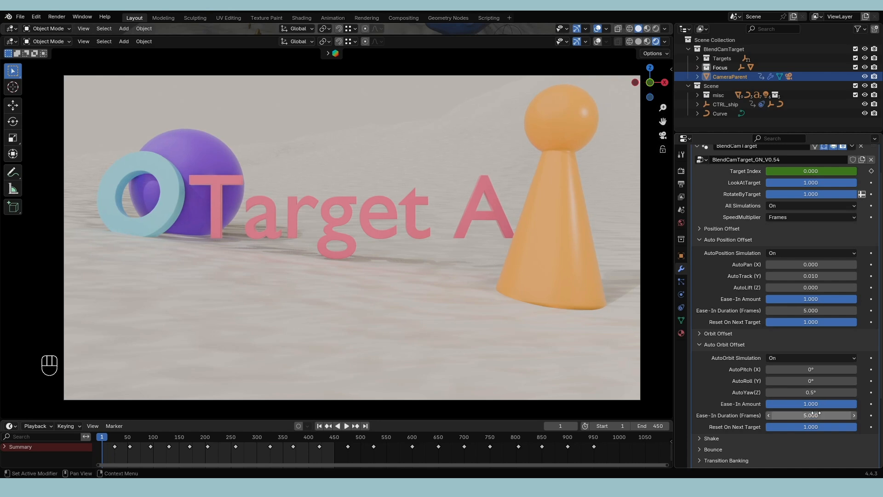
{"action": "left_click", "coordinate": [348, 426]}
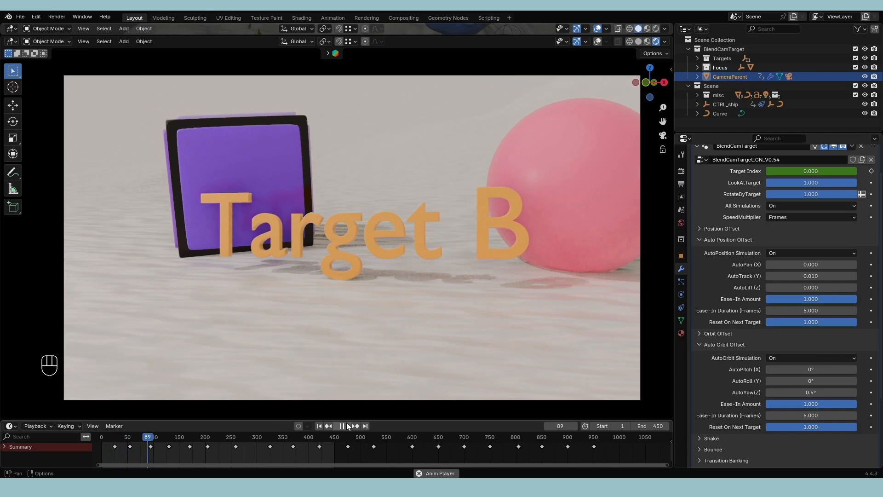
{"action": "left_click", "coordinate": [817, 415]}
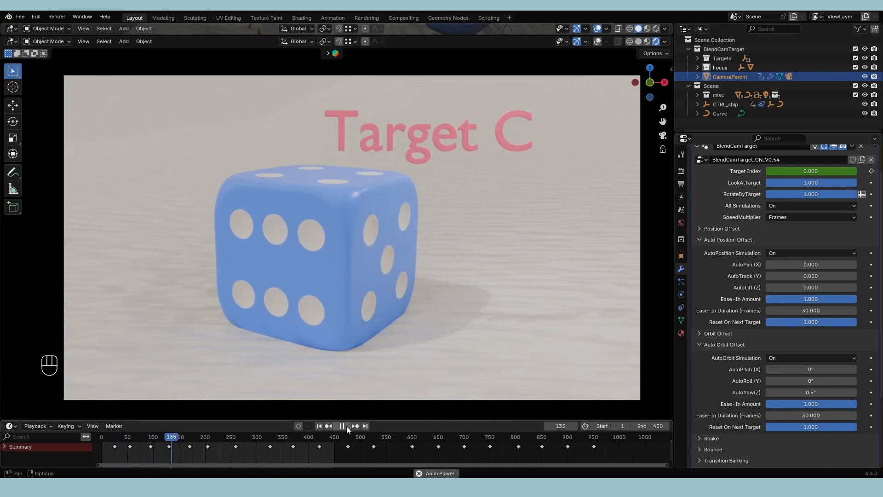
Reset AutoTrack (Y), AutoLift (Z) and AutoYaw (Z) to 0
{"action": "left_click", "coordinate": [826, 286]}
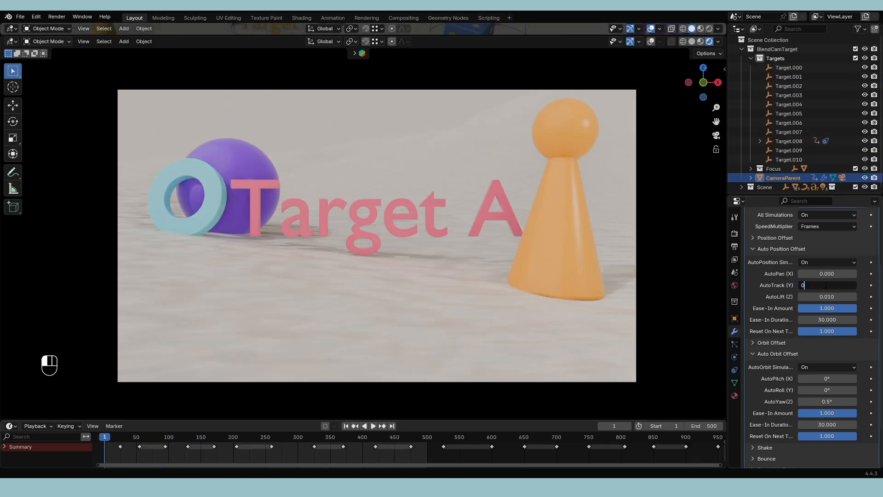
{"action": "type", "text": "0"}
{"action": "key", "text": "Return"}
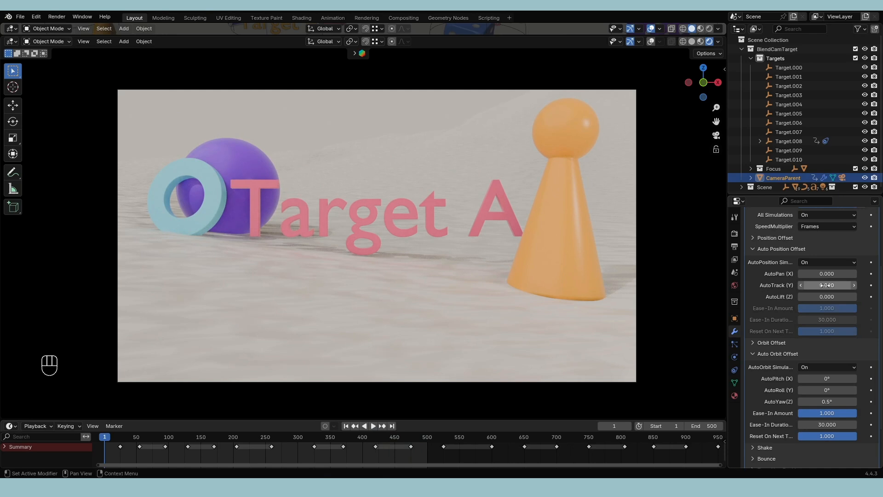
{"action": "type", "text": "0"}
{"action": "key", "text": "Return"}
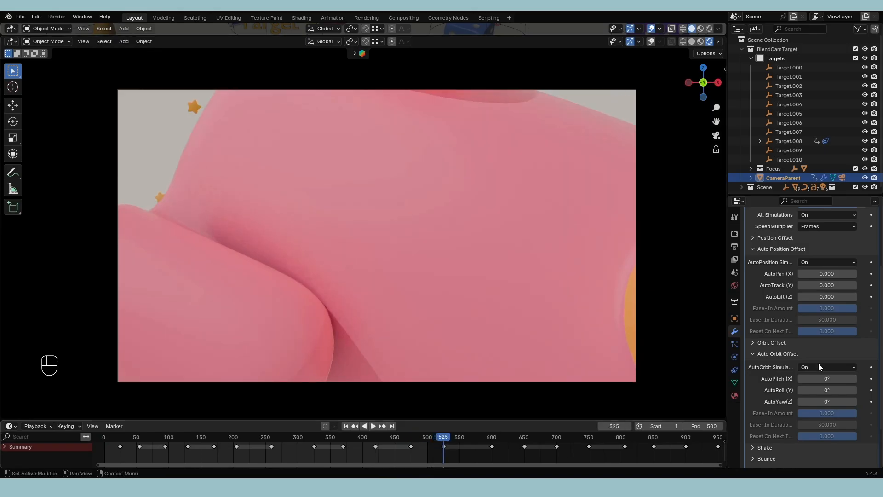
Set the Position Offset's Track (Y) to -60 and keyframe it at frame 525
{"action": "scroll", "coordinate": [809, 313], "scroll_direction": "up", "scroll_amount": 4}
{"action": "left_click", "coordinate": [763, 323]}
{"action": "left_click", "coordinate": [761, 311]}
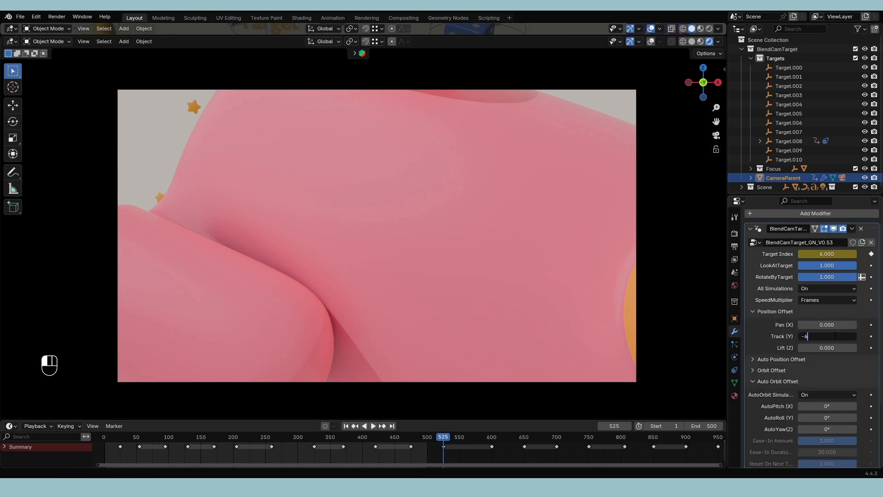
{"action": "type", "text": "0"}
{"action": "key", "text": "Return"}
{"action": "right_click", "coordinate": [834, 336]}
{"action": "left_click", "coordinate": [803, 310]}
Reset the Position Offset's Track (Y) to its default at an earlier frame and keyframe it there
{"action": "mouse_move", "coordinate": [444, 436]}
{"action": "left_mouse_down"}
{"action": "mouse_move", "coordinate": [411, 436]}
{"action": "mouse_move", "coordinate": [443, 441]}
{"action": "left_mouse_up"}
{"action": "key", "text": "BackSpace"}
{"action": "right_click", "coordinate": [818, 336]}
{"action": "left_click", "coordinate": [783, 310]}
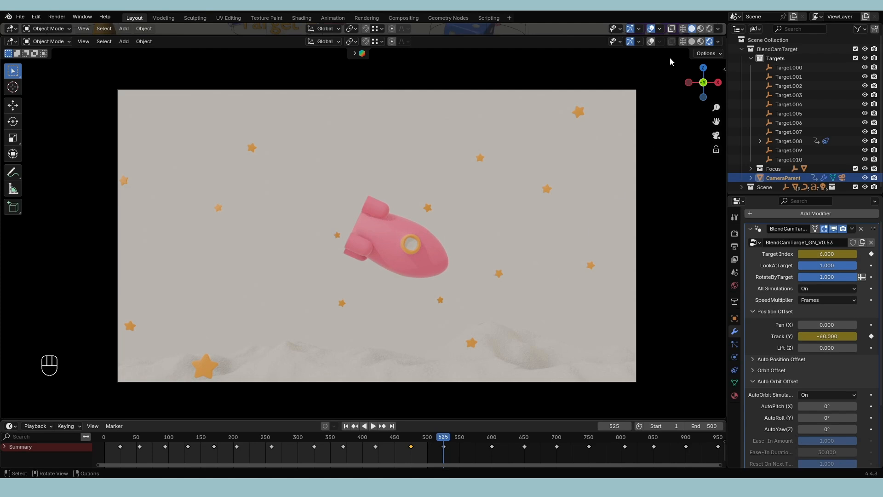
Show the viewport overlays, parent Target.006 to CTRL_ship, and scrub the timeline to check the camera following the ship
{"action": "left_click", "coordinate": [651, 42]}
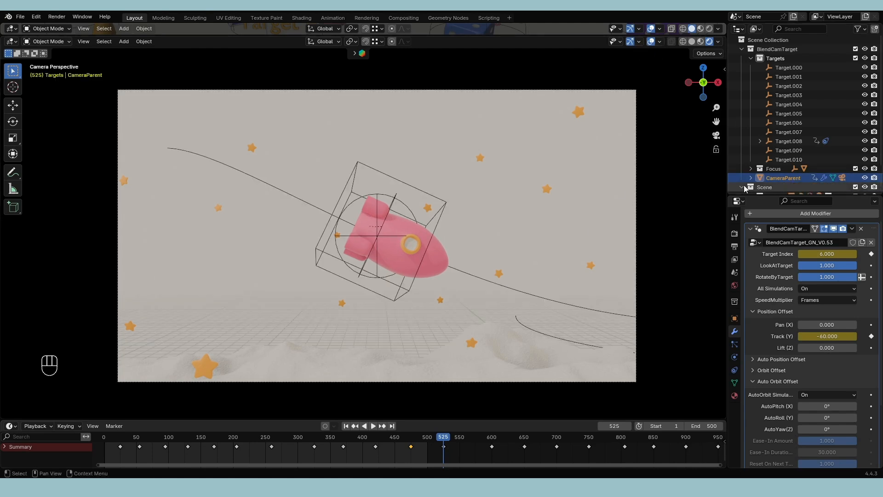
{"action": "left_click", "coordinate": [797, 124]}
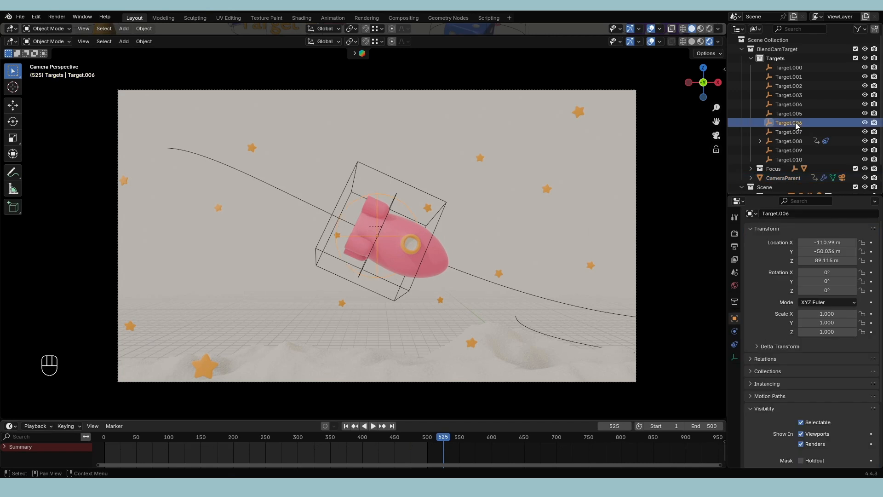
{"action": "scroll", "coordinate": [824, 147], "scroll_direction": "down", "scroll_amount": 3}
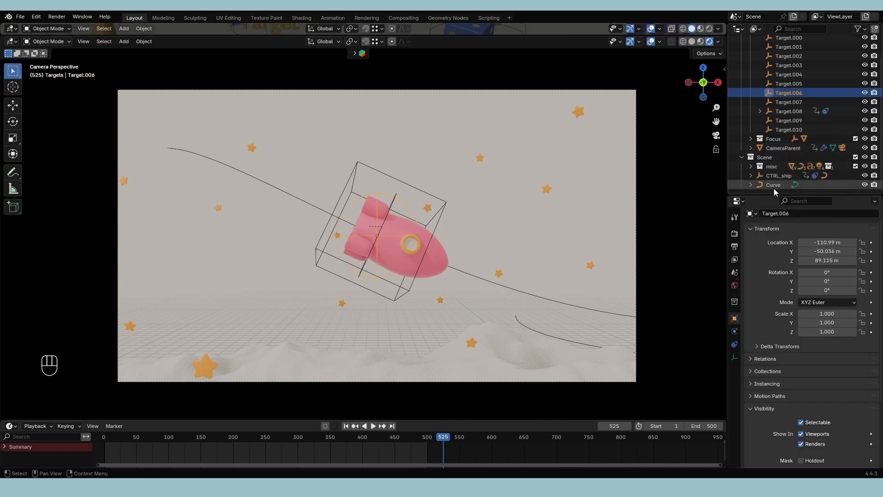
{"action": "left_click", "coordinate": [777, 176], "text": "ctrl"}
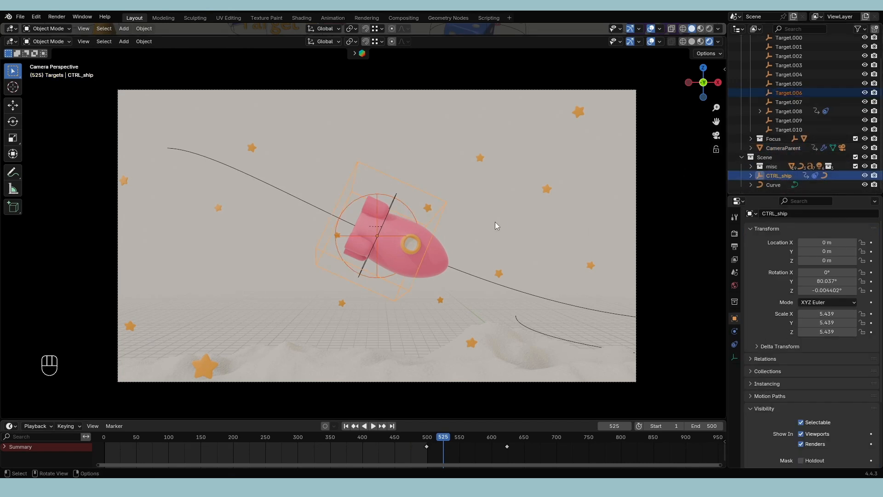
{"action": "key", "text": "ctrl+p"}
{"action": "left_click", "coordinate": [540, 182]}
{"action": "left_click_drag", "start_coordinate": [447, 436], "coordinate": [524, 440]}
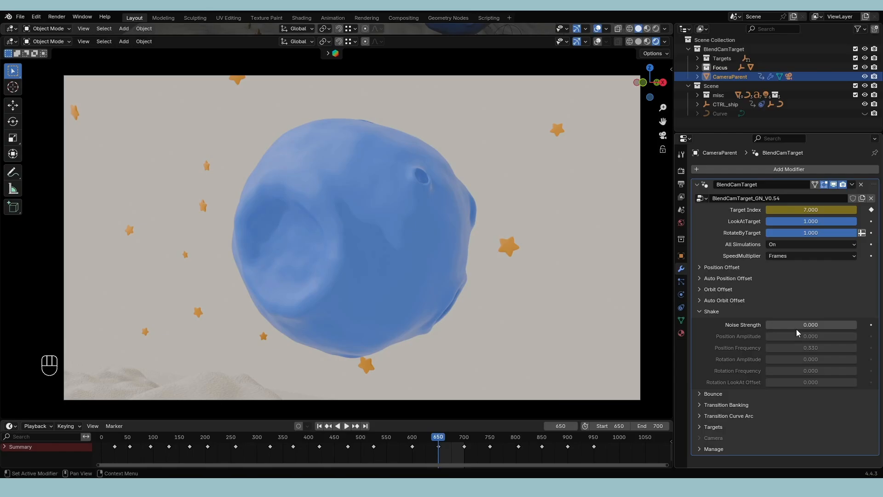
Set the Shake's Noise Strength to 1 and Position Frequency to 0.5, and try Position Amplitude at 10 and at 25 during playback
{"action": "left_click_drag", "start_coordinate": [801, 325], "coordinate": [828, 337]}
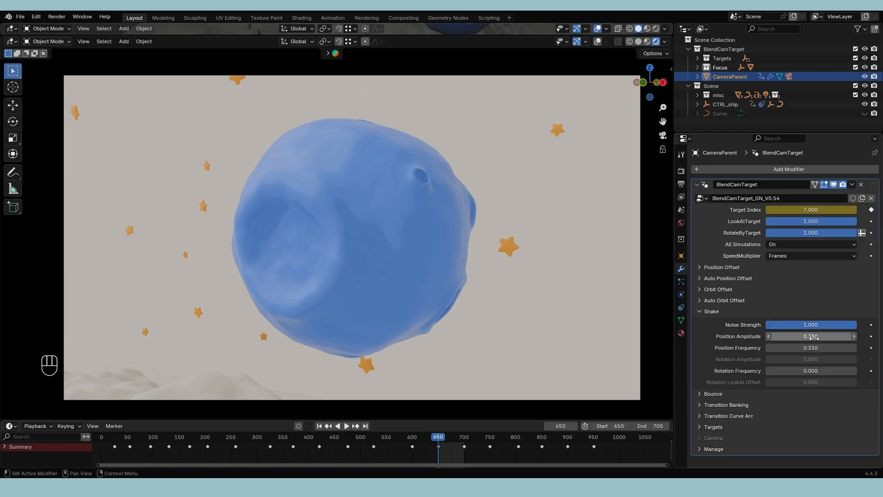
{"action": "double_click", "coordinate": [814, 348]}
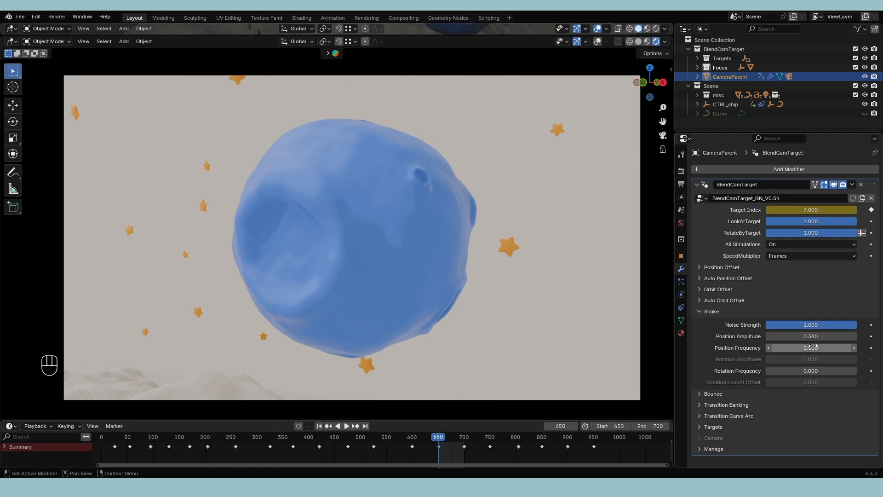
{"action": "left_click", "coordinate": [812, 337]}
{"action": "type", "text": "10"}
{"action": "key", "text": "Return"}
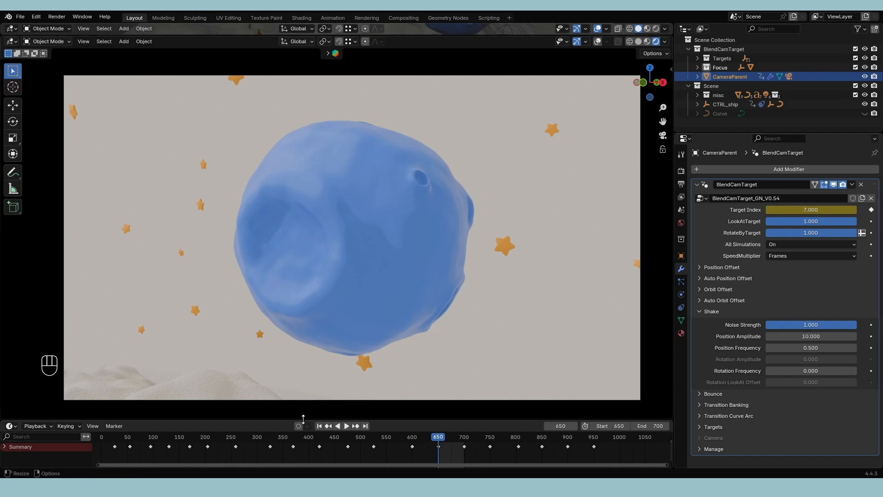
{"action": "left_click", "coordinate": [347, 427]}
{"action": "left_click_drag", "start_coordinate": [812, 336], "coordinate": [842, 336]}
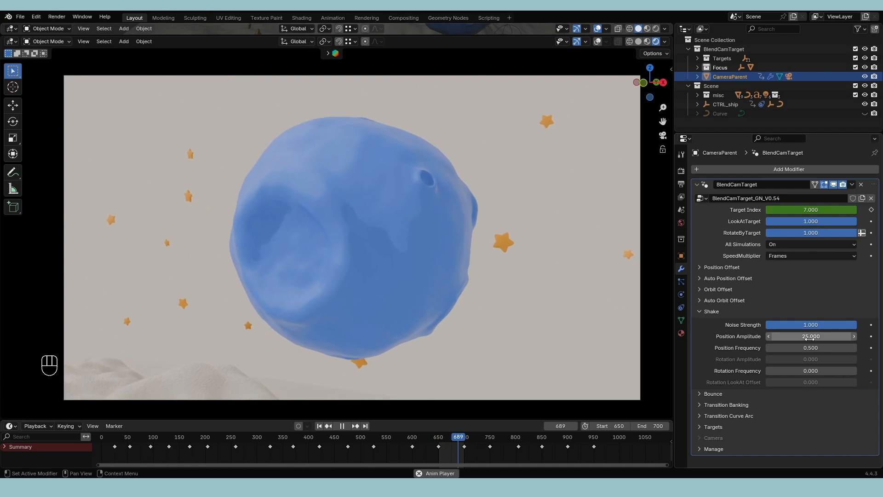
Set LookAtTarget to 0 and give the Shake a Rotation Amplitude of 2 and a Rotation Frequency of 0.05
{"action": "left_click_drag", "start_coordinate": [816, 223], "coordinate": [766, 223]}
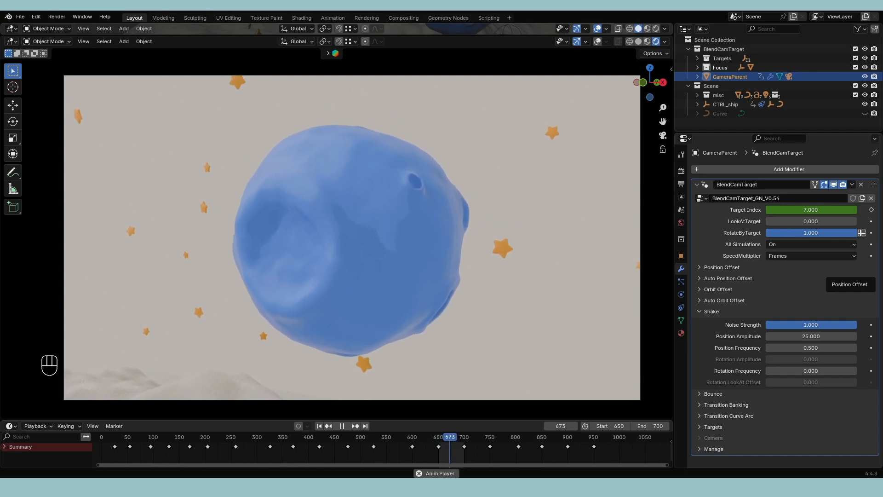
{"action": "left_click_drag", "start_coordinate": [819, 370], "coordinate": [826, 370]}
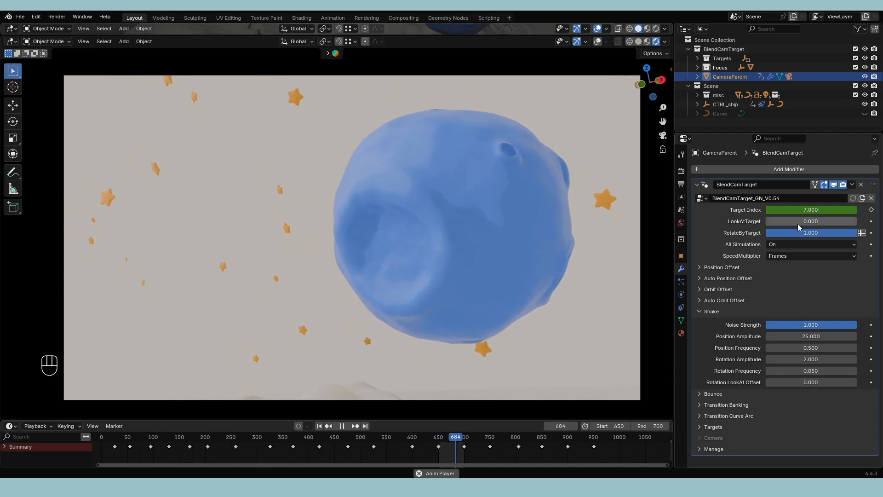
Restore LookAtTarget to 1 and set the Shake's Rotation LookAt Offset to 1
{"action": "left_click_drag", "start_coordinate": [782, 222], "coordinate": [873, 221]}
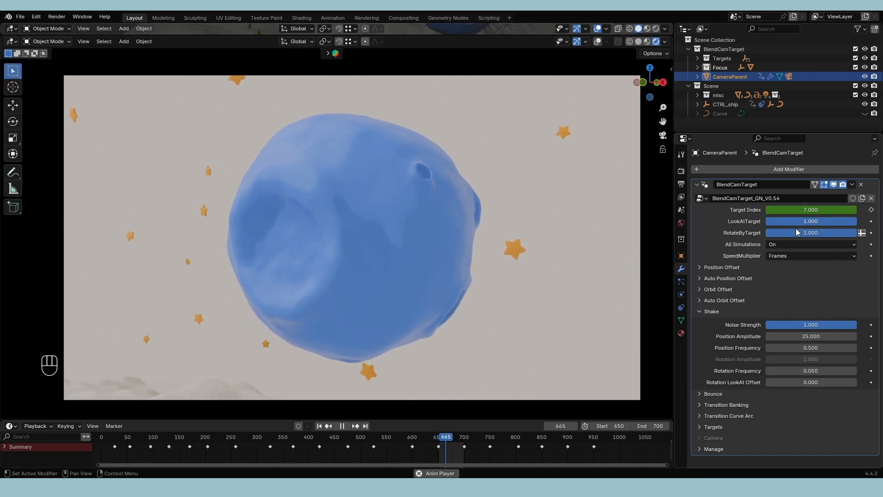
{"action": "left_click", "coordinate": [785, 385]}
{"action": "left_click_drag", "start_coordinate": [785, 385], "coordinate": [858, 385]}
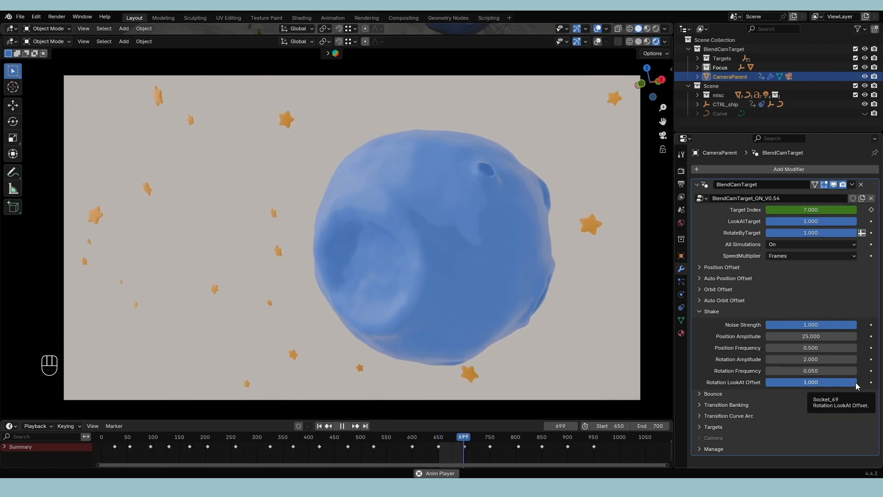
Set the Shake's Position Amplitude to 10 and its Noise Strength to 0.1
{"action": "left_click", "coordinate": [825, 336]}
{"action": "type", "text": "10"}
{"action": "key", "text": "Return"}
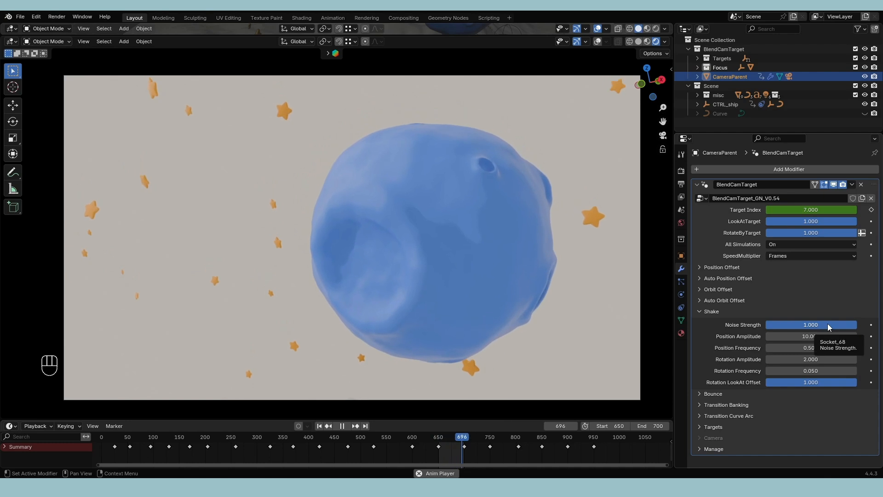
{"action": "left_click", "coordinate": [827, 324]}
{"action": "type", "text": "0.1"}
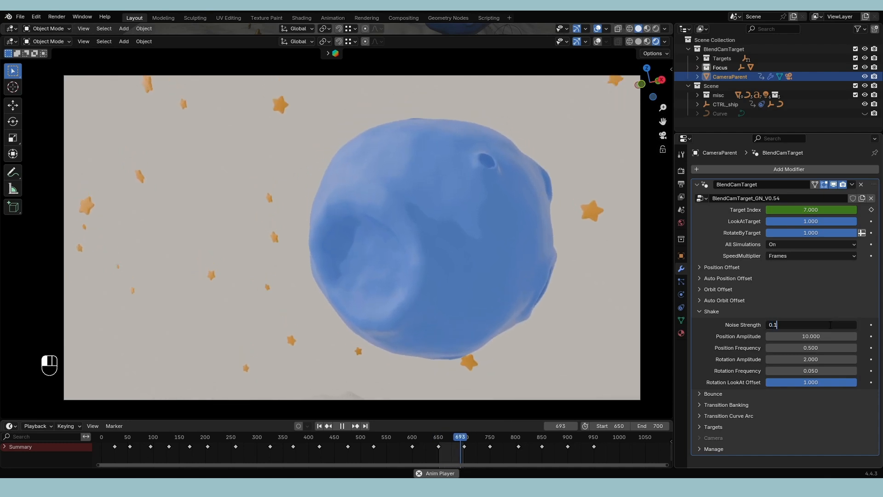
{"action": "key", "text": "Return"}
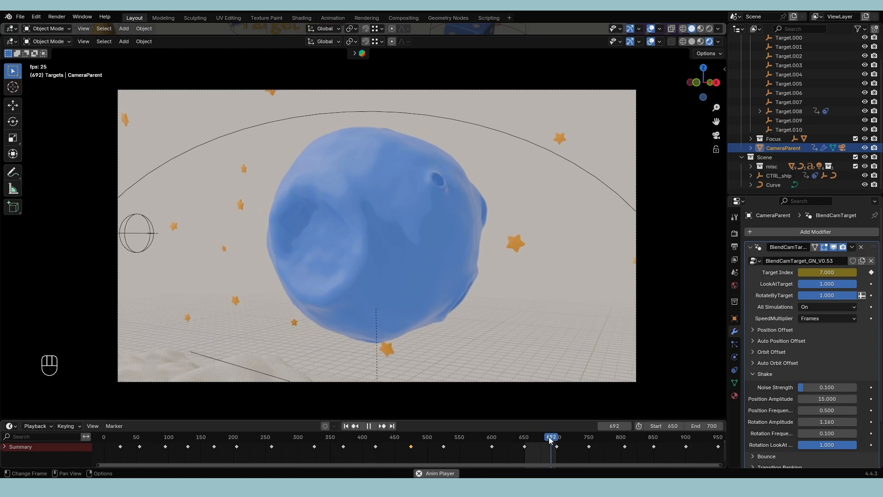
Stop playback, go to frame 745, and give the Curve object a round bevel depth so it forms a tube
{"action": "left_click", "coordinate": [369, 426]}
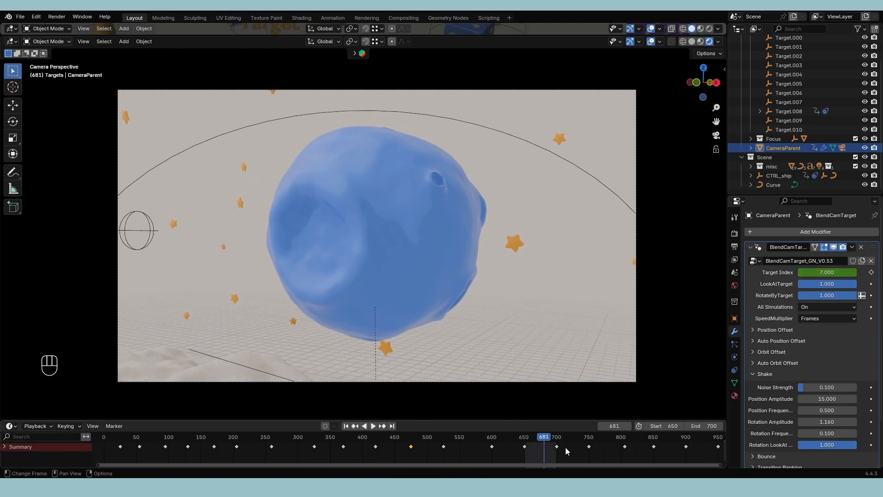
{"action": "left_click_drag", "start_coordinate": [547, 437], "coordinate": [585, 442]}
{"action": "left_click", "coordinate": [343, 230]}
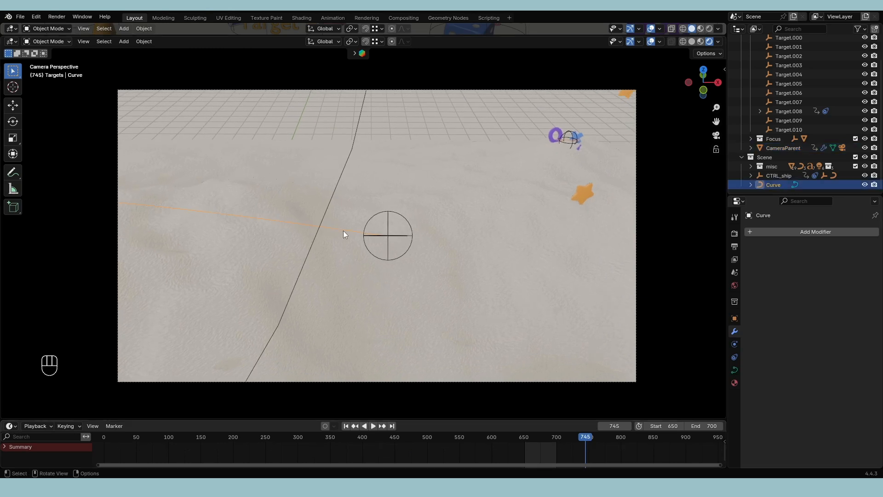
{"action": "left_click", "coordinate": [735, 371]}
{"action": "scroll", "coordinate": [830, 377], "scroll_direction": "down", "scroll_amount": 5}
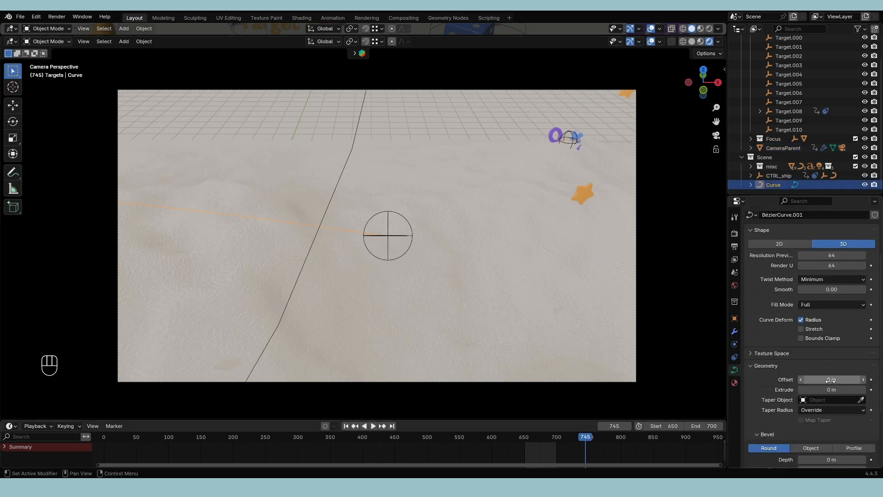
{"action": "scroll", "coordinate": [831, 382], "scroll_direction": "down", "scroll_amount": 3}
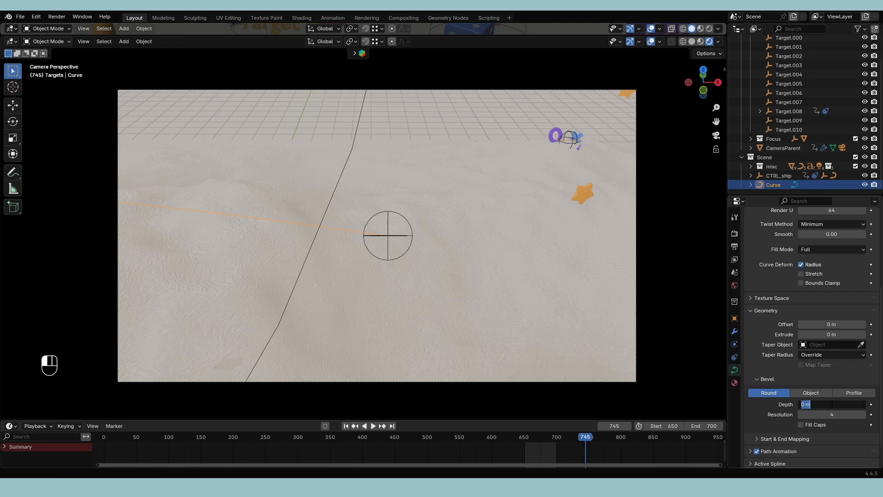
{"action": "key", "text": "Return"}
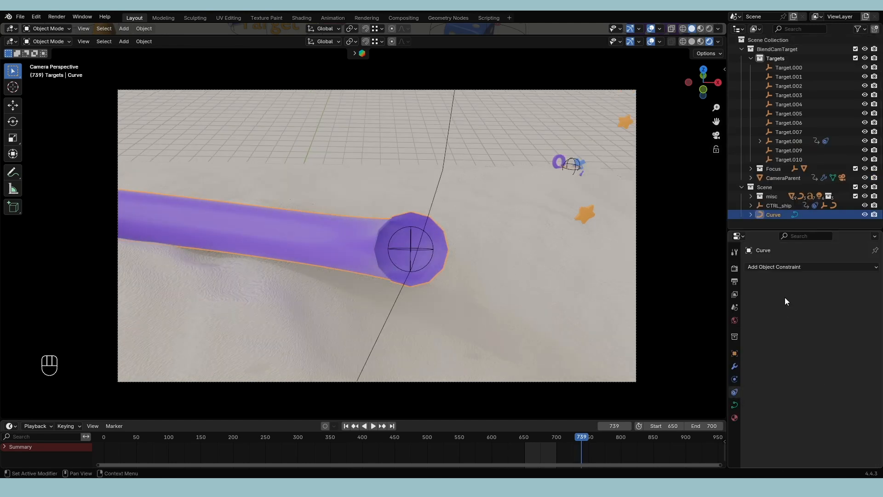
Select Target.008 and scrub the timeline around frame 815 to examine the camera's movement through the tube
{"action": "left_click", "coordinate": [792, 141]}
{"action": "left_click_drag", "start_coordinate": [551, 441], "coordinate": [647, 450]}
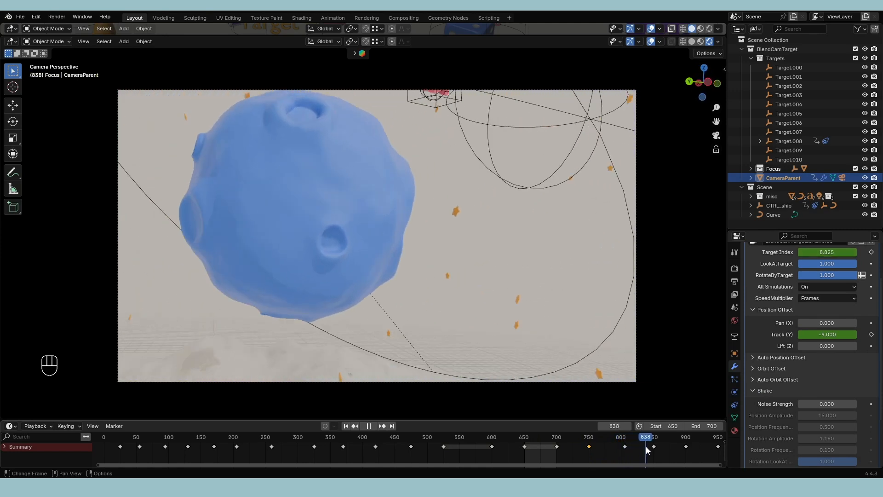
{"action": "left_click_drag", "start_coordinate": [576, 448], "coordinate": [634, 441]}
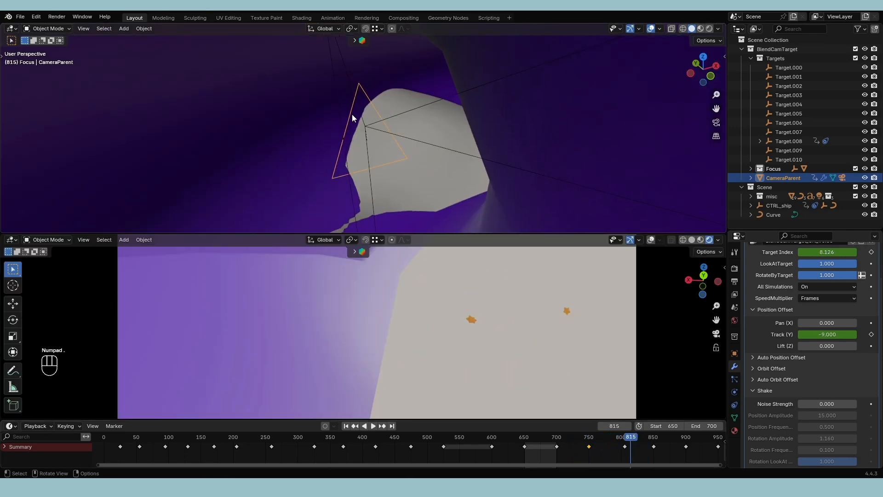
Expand the Transition Curve Arc settings and turn on Show Transition Curve to display the camera's path between targets
{"action": "middle_click_drag", "start_coordinate": [352, 114], "coordinate": [455, 125]}
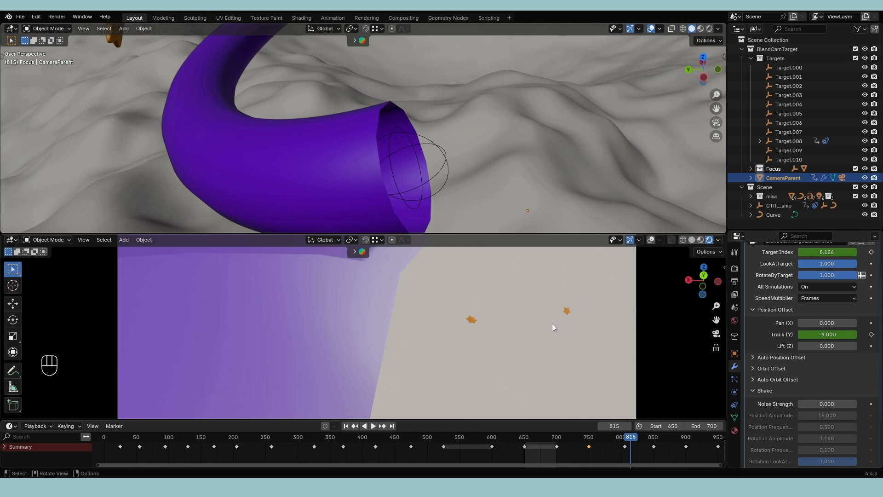
{"action": "scroll", "coordinate": [527, 122], "scroll_direction": "down", "scroll_amount": 2}
{"action": "middle_click_drag", "start_coordinate": [565, 162], "coordinate": [534, 151]}
{"action": "left_click", "coordinate": [772, 428]}
{"action": "scroll", "coordinate": [775, 428], "scroll_direction": "down", "scroll_amount": 3}
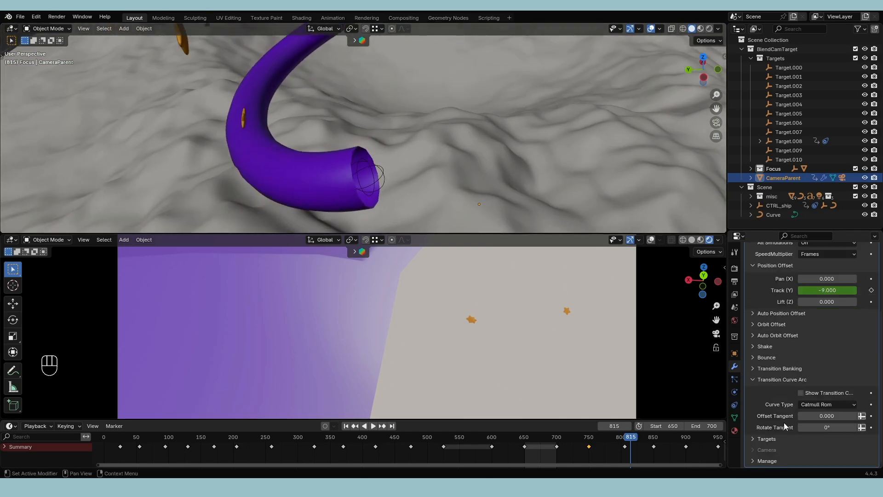
{"action": "left_click", "coordinate": [814, 395]}
{"action": "scroll", "coordinate": [528, 148], "scroll_direction": "down", "scroll_amount": 5}
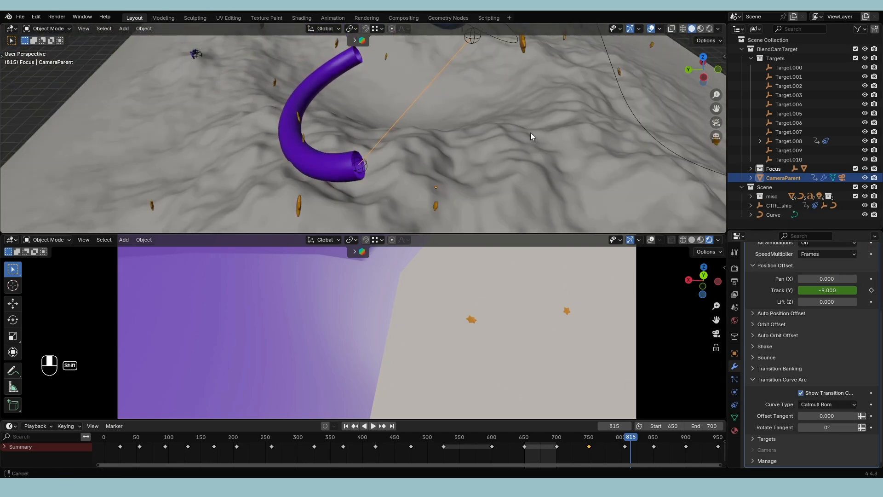
{"action": "middle_click_drag", "start_coordinate": [531, 133], "coordinate": [528, 161]}
{"action": "scroll", "coordinate": [499, 335], "scroll_direction": "down", "scroll_amount": 4}
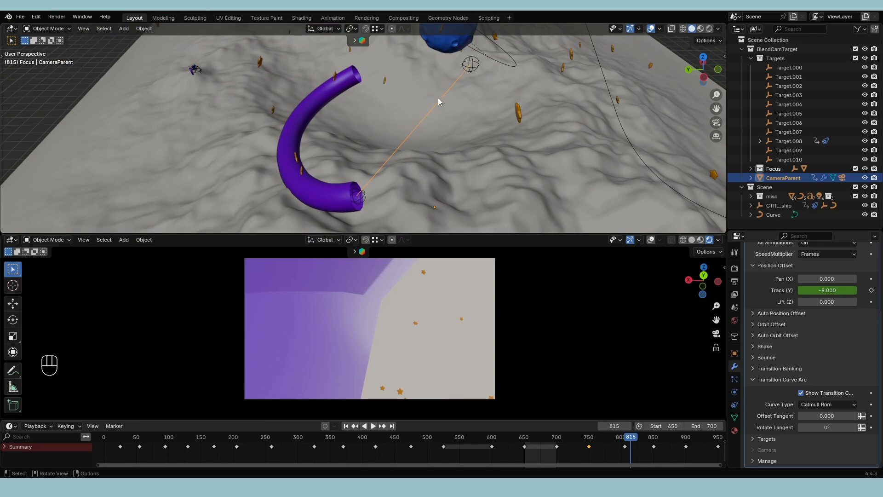
Examine the transition around frame 805 on the timeline and set the Transition Curve Arc's Offset Tangent to 5
{"action": "key", "text": "ctrl+shift+space"}
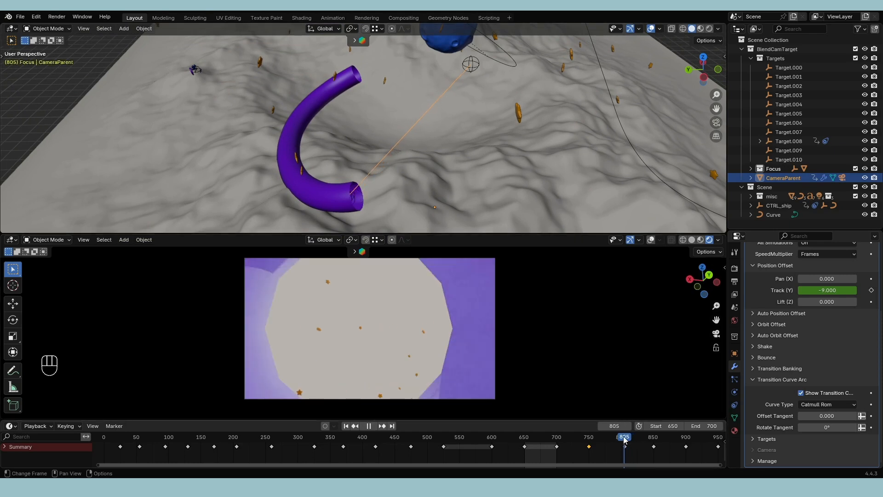
{"action": "left_click_drag", "start_coordinate": [609, 436], "coordinate": [632, 436]}
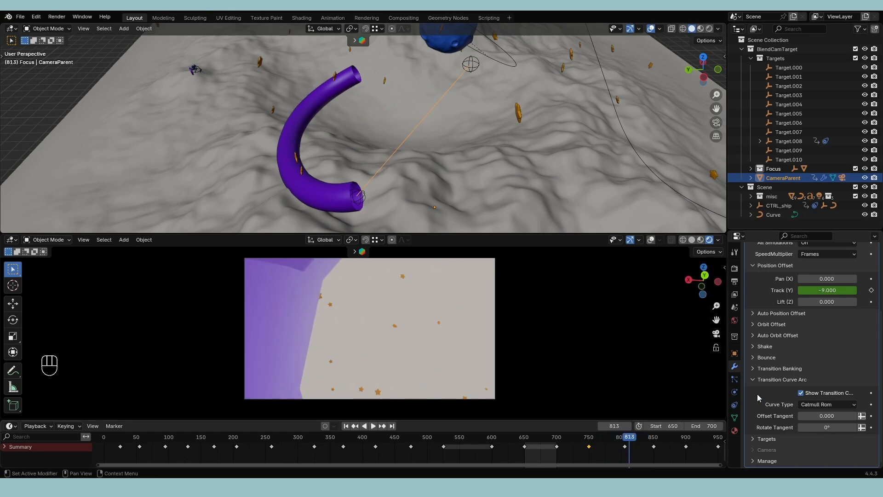
{"action": "left_click", "coordinate": [827, 416]}
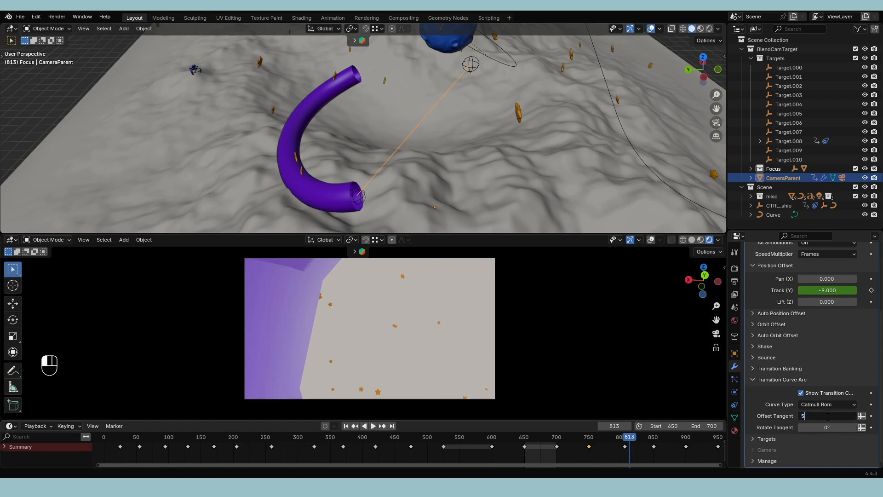
{"action": "type", "text": "5"}
{"action": "key", "text": "Return"}
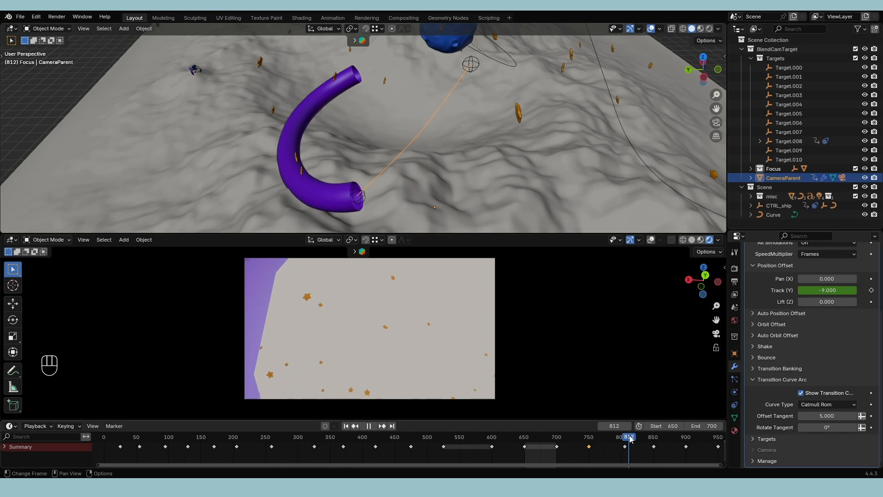
Raise the Offset Tangent to 18.020 and scrub between about frames 800 and 825 to check the camera's curved exit from the tube
{"action": "key", "text": "space"}
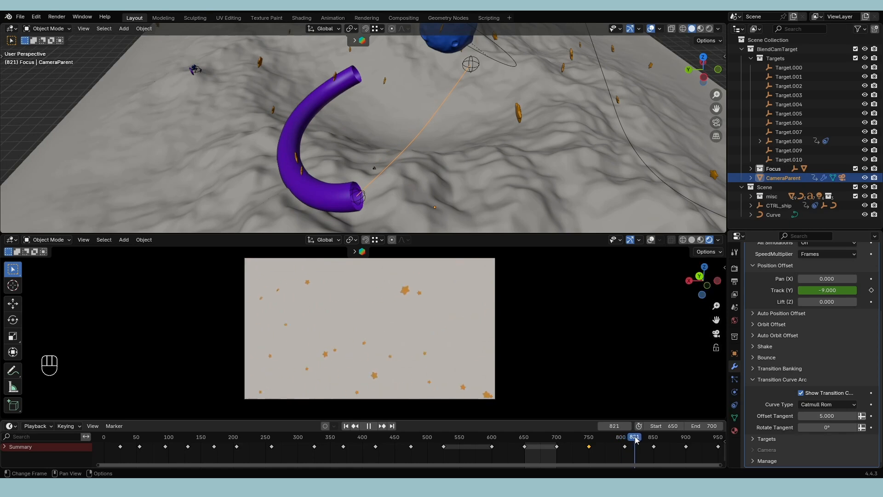
{"action": "left_click_drag", "start_coordinate": [638, 438], "coordinate": [631, 438]}
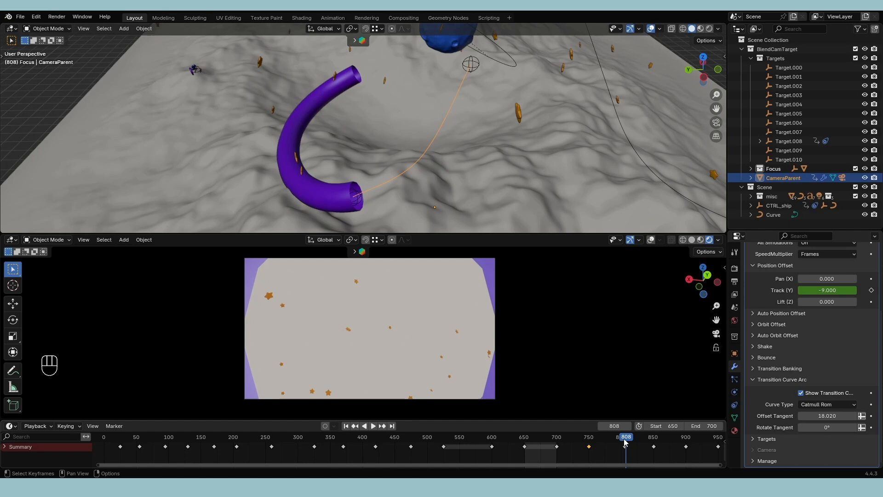
{"action": "key", "text": "space"}
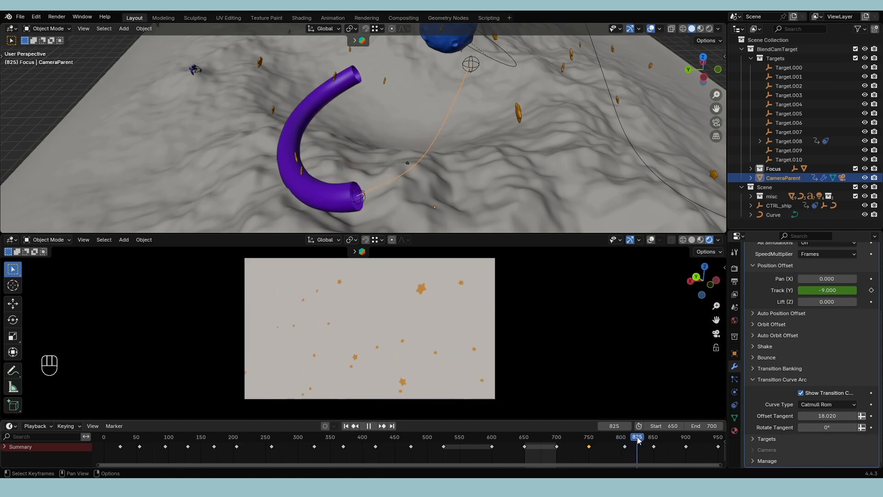
{"action": "left_click_drag", "start_coordinate": [651, 440], "coordinate": [622, 442]}
Try a Rotate Tangent of 58.7° and other angles on the transition curve, scrub to compare, and reset it to 0°
{"action": "left_click_drag", "start_coordinate": [816, 428], "coordinate": [822, 429]}
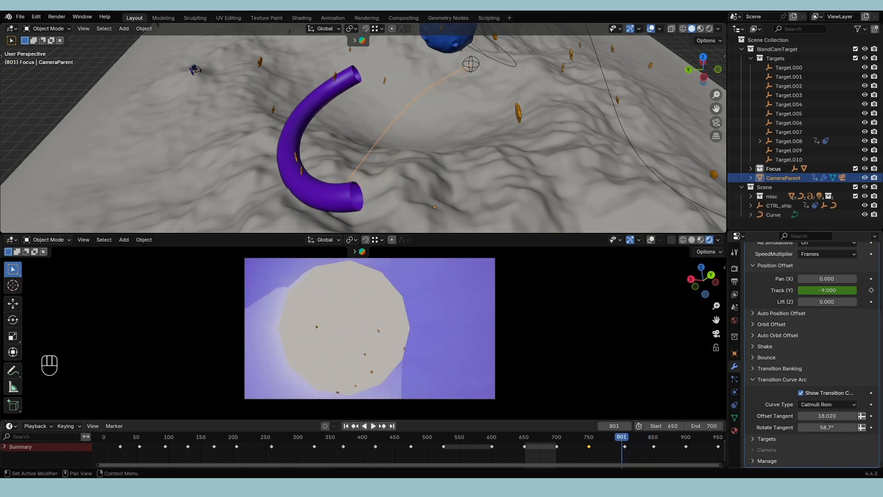
{"action": "key", "text": "space"}
{"action": "mouse_move", "coordinate": [621, 441]}
{"action": "left_mouse_down"}
{"action": "mouse_move", "coordinate": [601, 444]}
{"action": "mouse_move", "coordinate": [627, 444]}
{"action": "left_mouse_up"}
{"action": "mouse_move", "coordinate": [814, 427]}
{"action": "left_mouse_down"}
{"action": "mouse_move", "coordinate": [763, 428]}
{"action": "mouse_move", "coordinate": [823, 426]}
{"action": "left_mouse_up"}
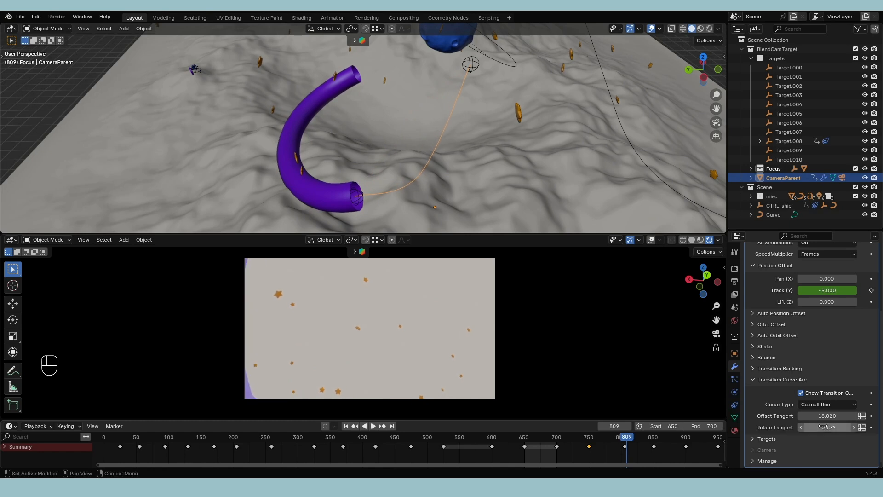
{"action": "left_click", "coordinate": [824, 429]}
{"action": "type", "text": "0"}
{"action": "key", "text": "Return"}
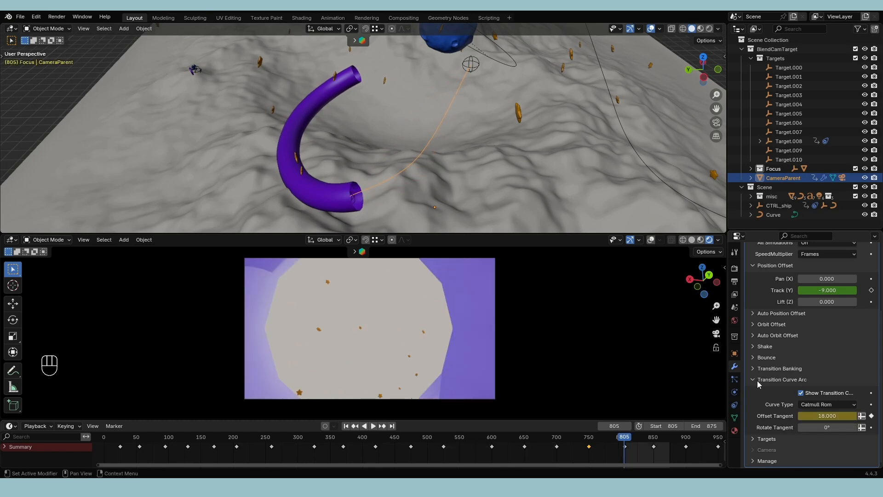
Collapse the Transition Curve Arc settings and turn on Bounce Simulation in the Bounce settings
{"action": "left_click", "coordinate": [758, 380]}
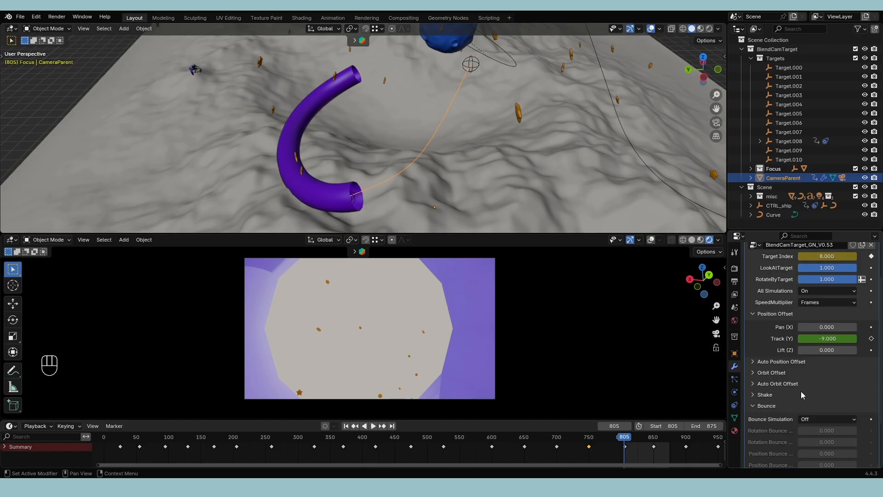
{"action": "scroll", "coordinate": [801, 391], "scroll_direction": "down", "scroll_amount": 2}
{"action": "left_click", "coordinate": [818, 363]}
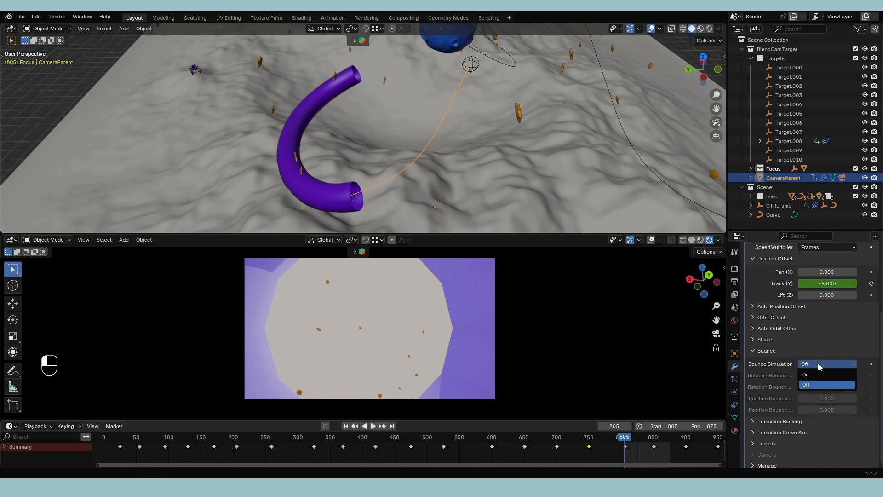
{"action": "left_click", "coordinate": [818, 376]}
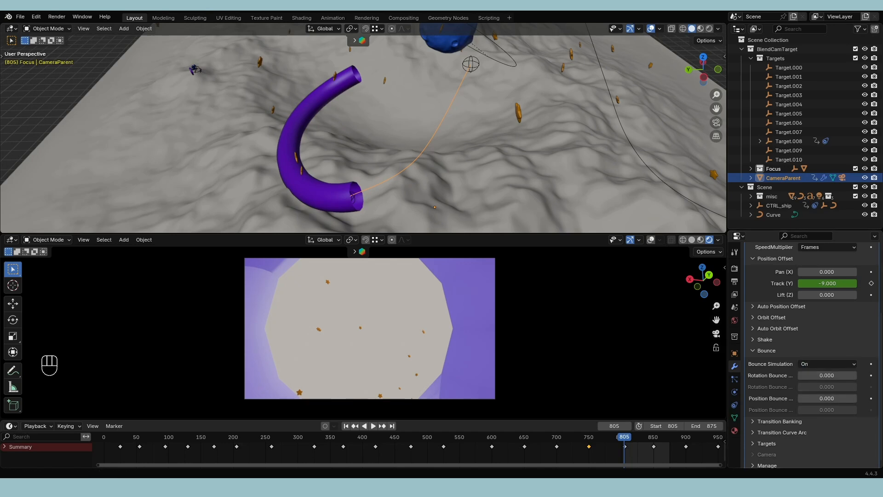
Widen the modifier settings, set Position Bounce Strength to 1 and Position Bounce Damping to 0.5, and play the animation from frame 805
{"action": "left_click", "coordinate": [831, 399]}
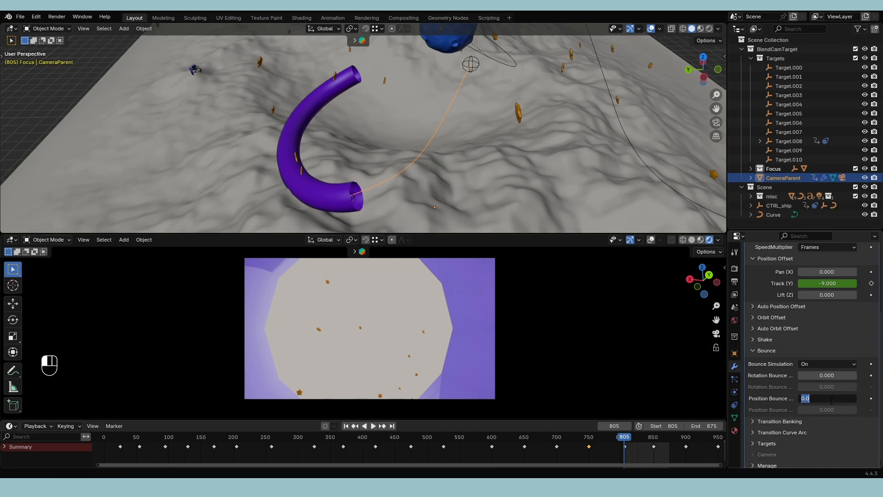
{"action": "key", "text": "Return"}
{"action": "left_click_drag", "start_coordinate": [727, 307], "coordinate": [675, 309]}
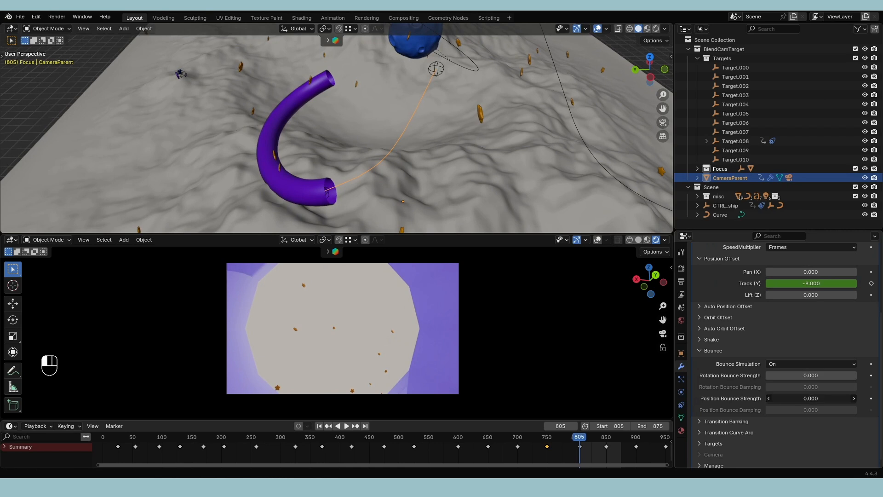
{"action": "left_click_drag", "start_coordinate": [812, 398], "coordinate": [823, 398]}
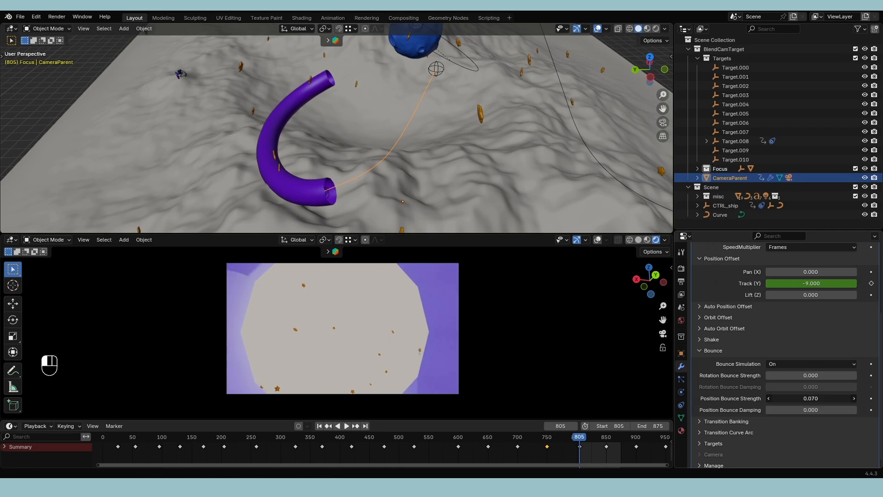
{"action": "scroll", "coordinate": [808, 398], "scroll_direction": "up", "scroll_amount": 2}
{"action": "double_click", "coordinate": [808, 417]}
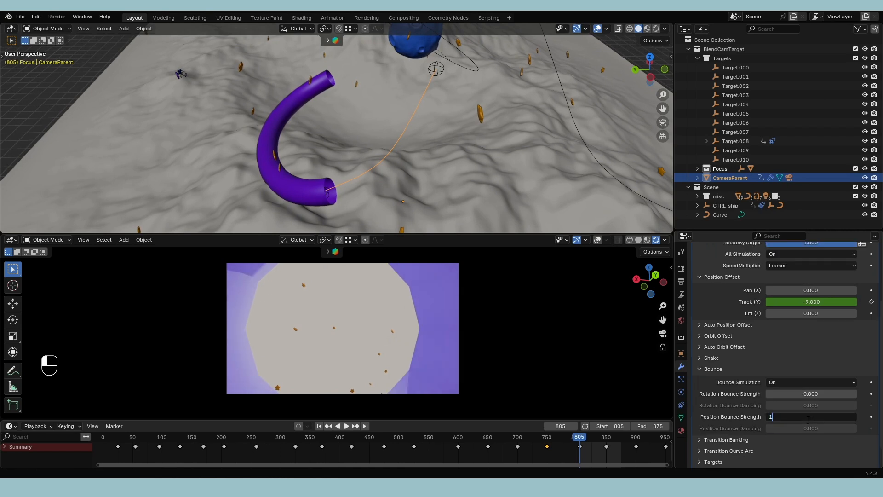
{"action": "type", "text": "1"}
{"action": "key", "text": "Return"}
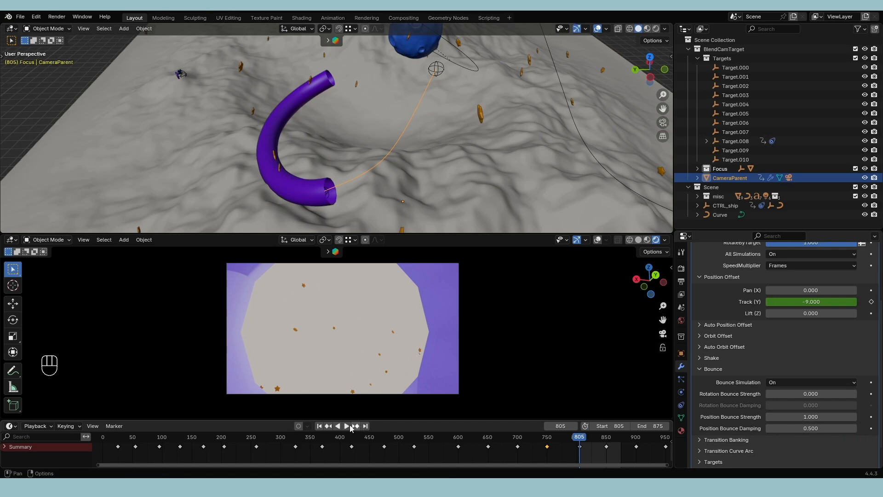
{"action": "left_click", "coordinate": [347, 427]}
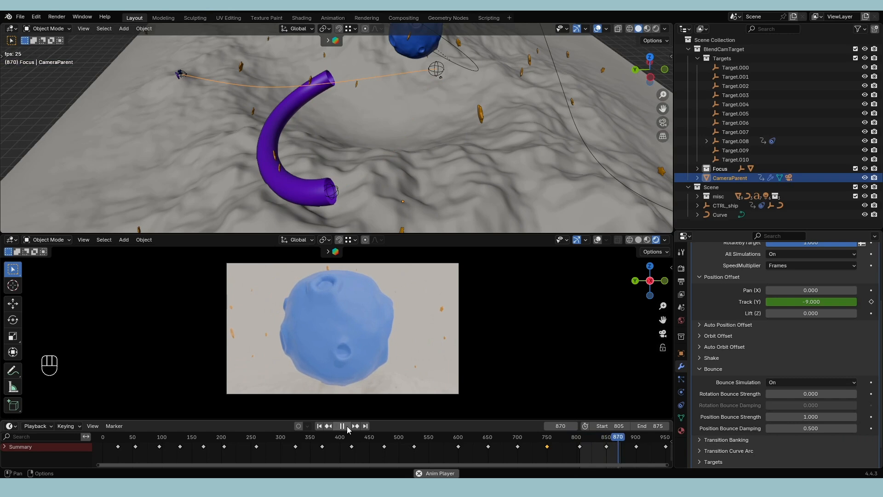
{"action": "key", "text": "Escape"}
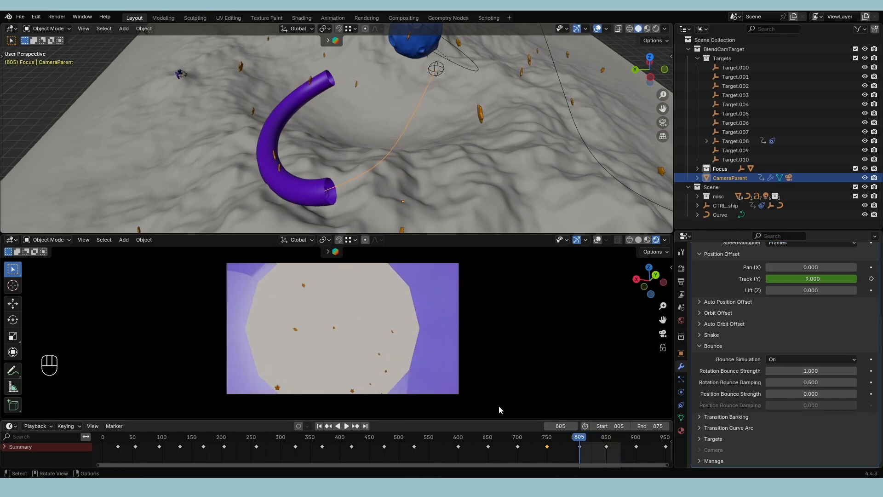
Set both rotation and position bounce to strength 1 with 0.5 damping, and play back the rotation-only and combined bounce
{"action": "left_click", "coordinate": [347, 426]}
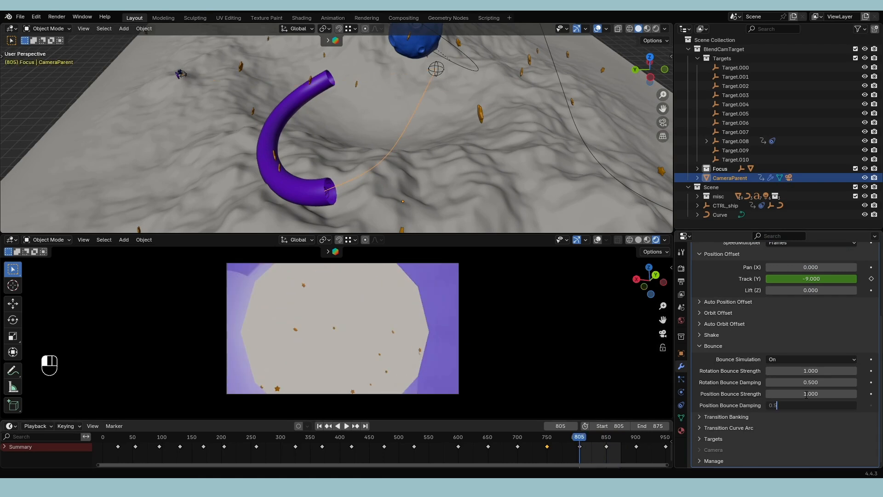
{"action": "key", "text": "Return"}
{"action": "left_click", "coordinate": [348, 426]}
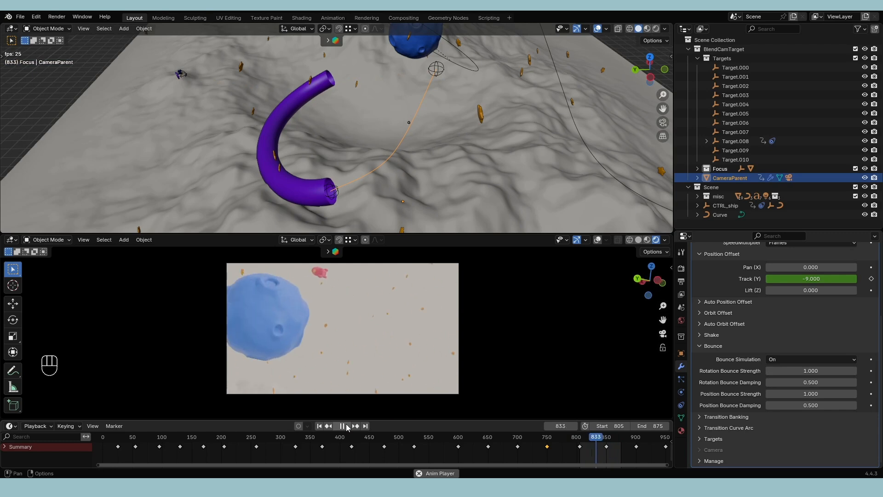
{"action": "left_click", "coordinate": [347, 426]}
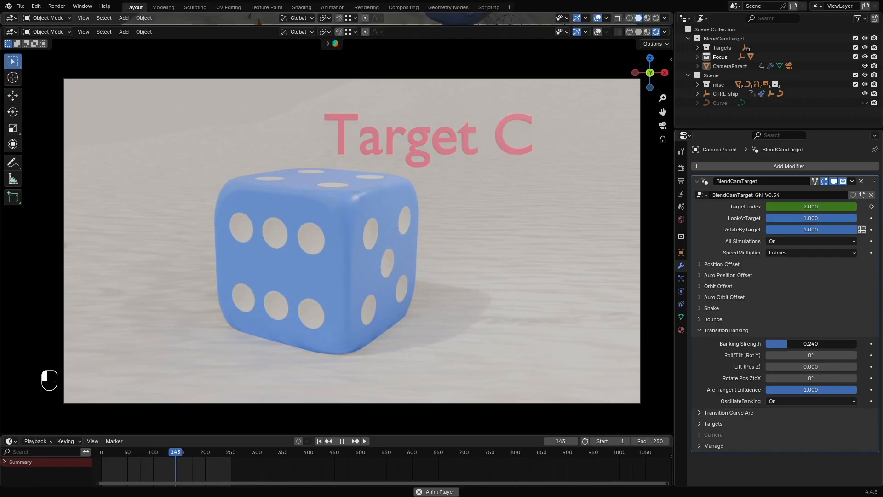
During playback, set the Transition Banking's Banking Strength to 1 and its Lift (Pos Z) to 1
{"action": "left_click_drag", "start_coordinate": [791, 343], "coordinate": [852, 346]}
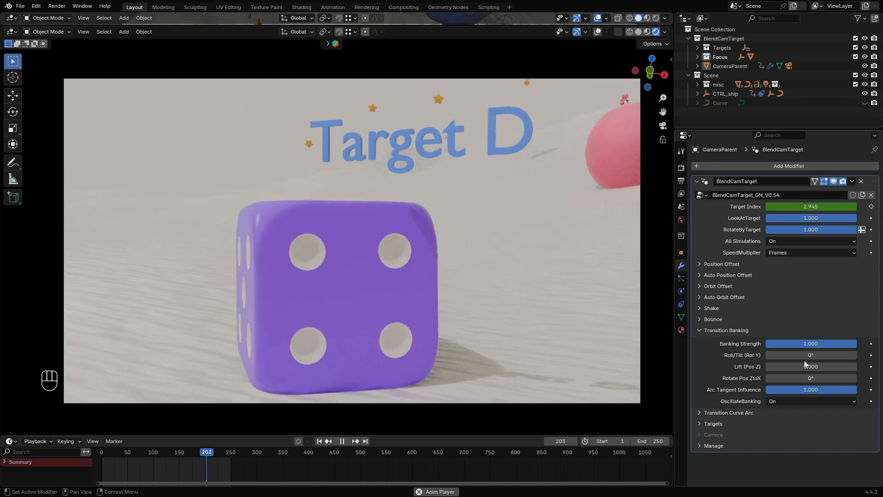
{"action": "left_click_drag", "start_coordinate": [799, 367], "coordinate": [826, 366]}
{"action": "left_click", "coordinate": [799, 367]}
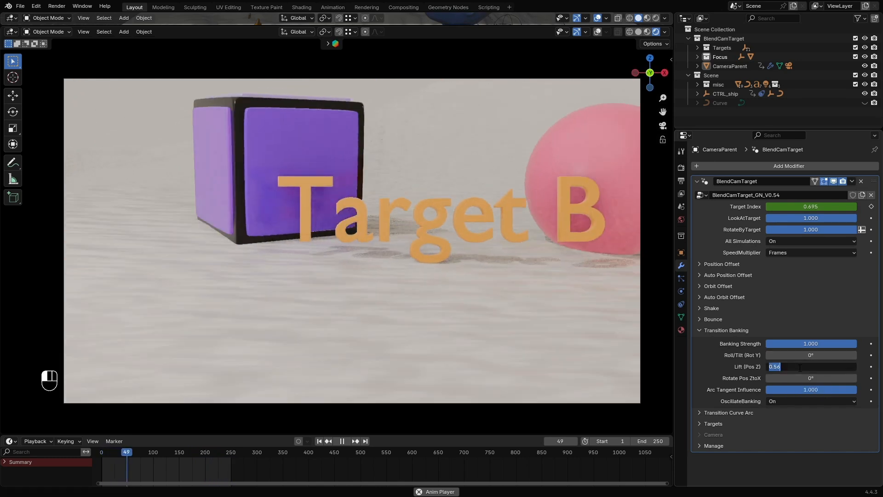
{"action": "type", "text": "1"}
{"action": "key", "text": "Return"}
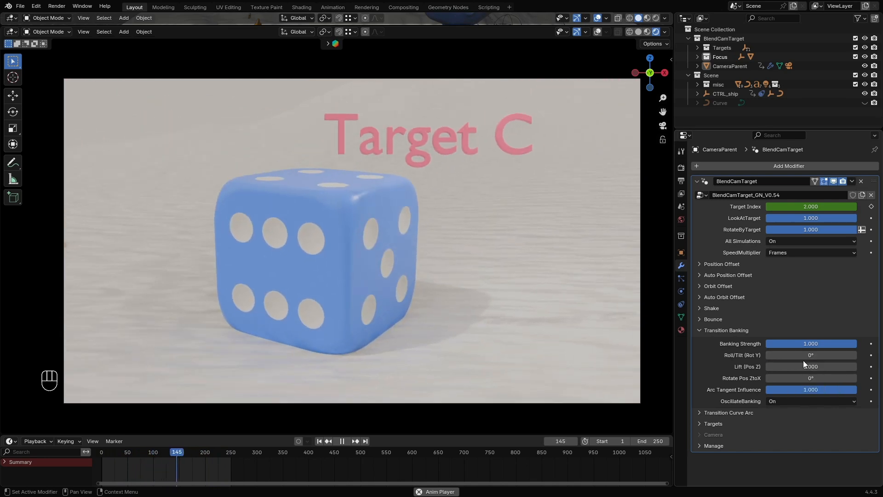
Compare the transitions with the banking's Lift (Pos Z) at 0 and restore the value to 1
{"action": "left_click", "coordinate": [805, 367]}
{"action": "type", "text": "0"}
{"action": "key", "text": "Return"}
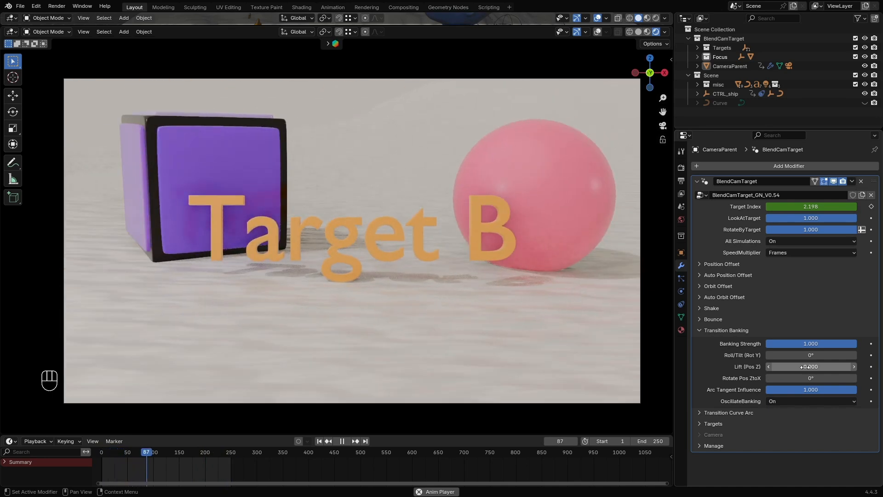
{"action": "left_click", "coordinate": [806, 367]}
{"action": "type", "text": "1"}
{"action": "key", "text": "Return"}
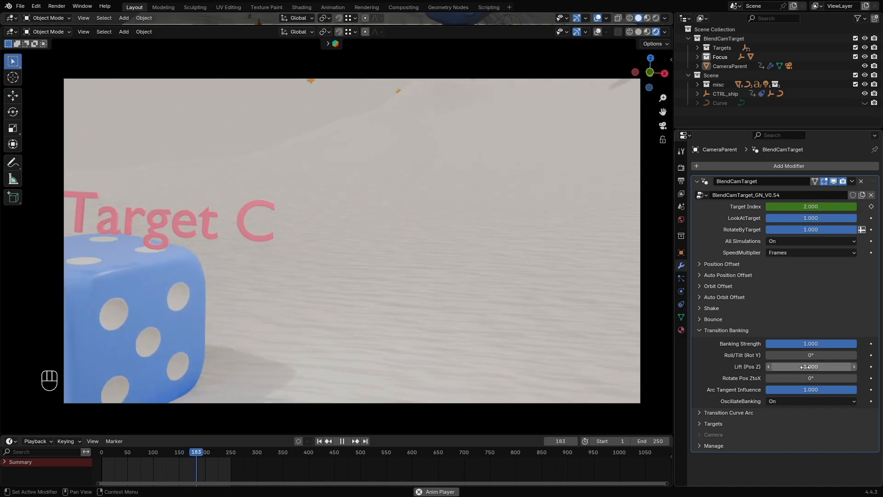
Set the banking's Roll/Tilt (Rot Y) to 25°, switch OscillateBanking to Off, and stop playback after watching the result
{"action": "left_click", "coordinate": [811, 355]}
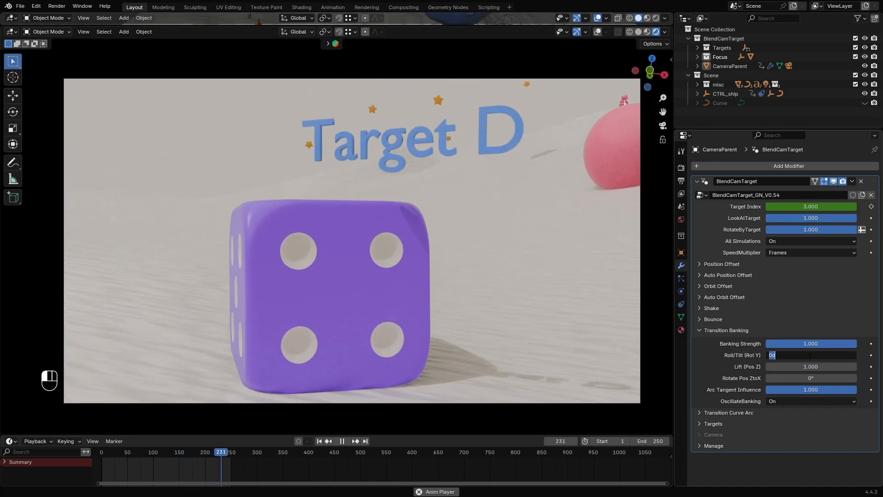
{"action": "type", "text": "25"}
{"action": "key", "text": "Return"}
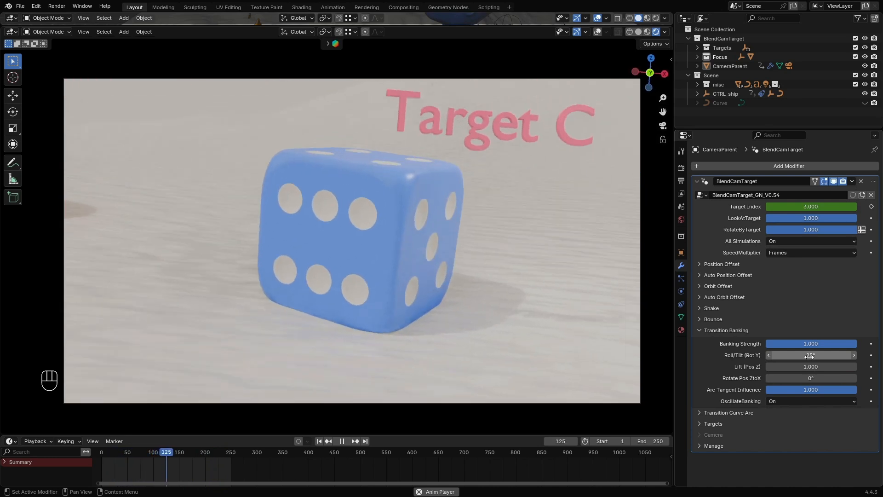
{"action": "left_click", "coordinate": [811, 402]}
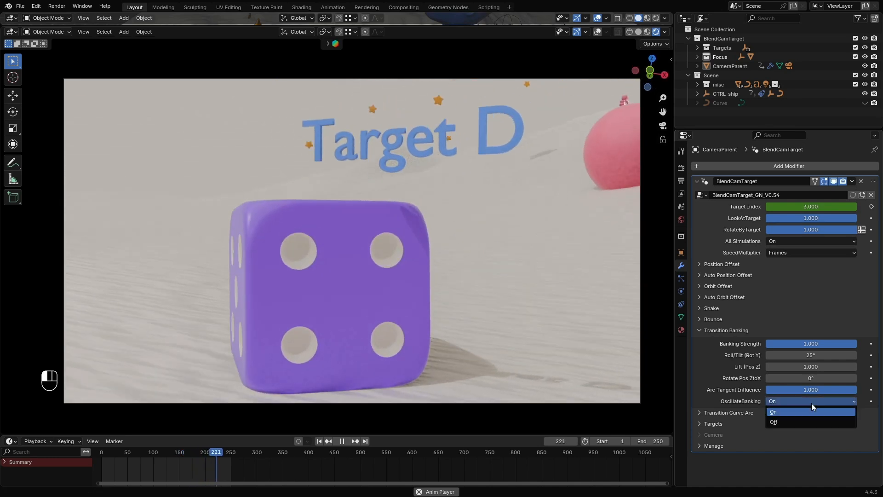
{"action": "left_click", "coordinate": [805, 422]}
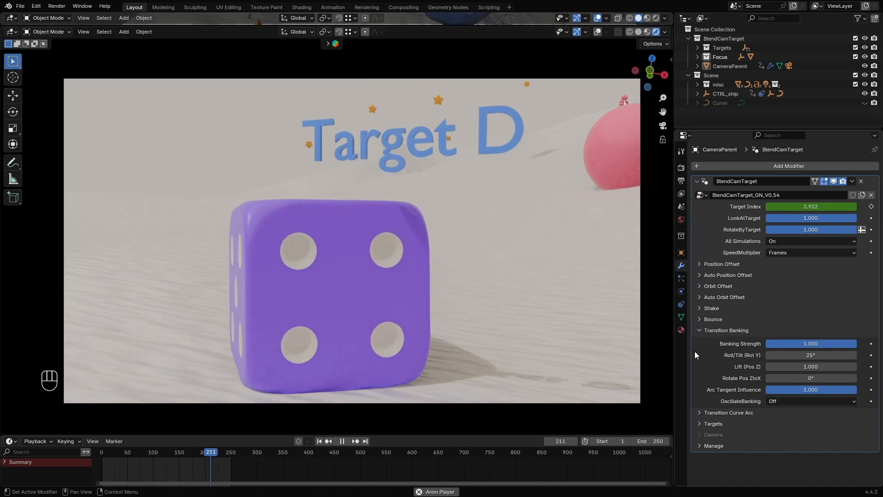
{"action": "left_click", "coordinate": [342, 440]}
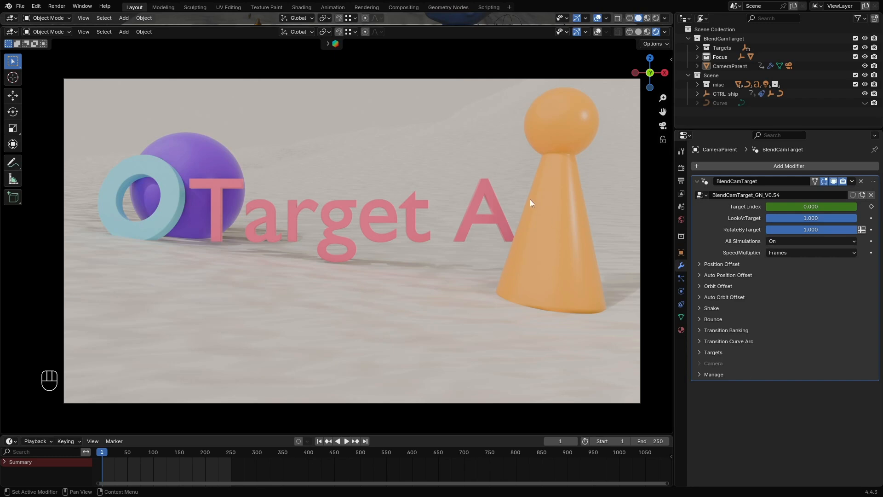
Show the camera viewport's overlays and enable Focus in the modifier's Camera settings
{"action": "left_click", "coordinate": [598, 31]}
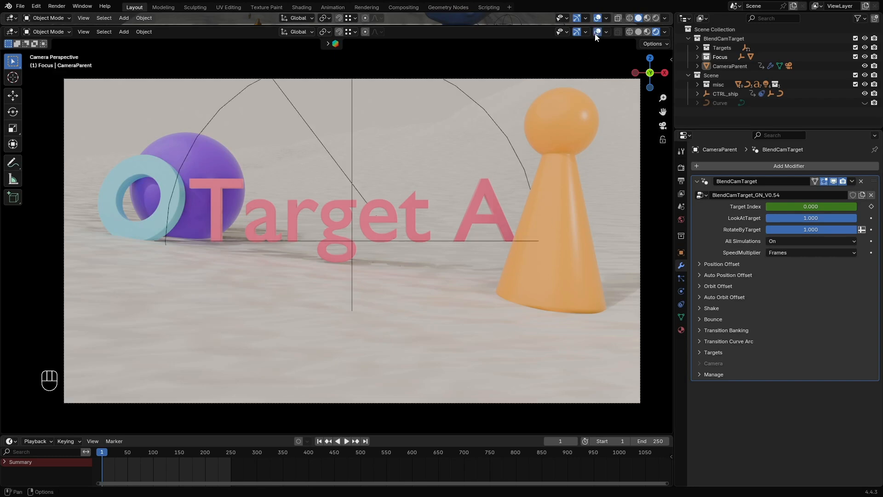
{"action": "left_click", "coordinate": [712, 364]}
{"action": "left_click", "coordinate": [769, 376]}
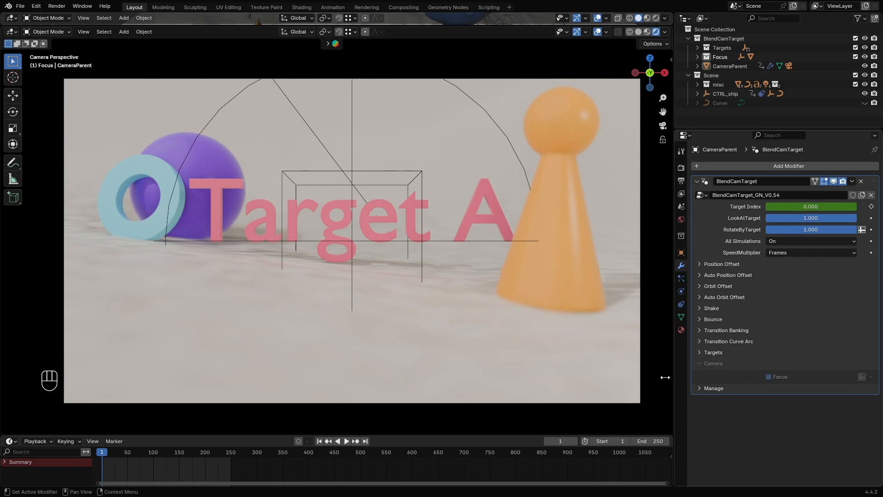
Play the animation to around frame 212, then move the TargetFocus object along the global Y axis
{"action": "left_click", "coordinate": [349, 441]}
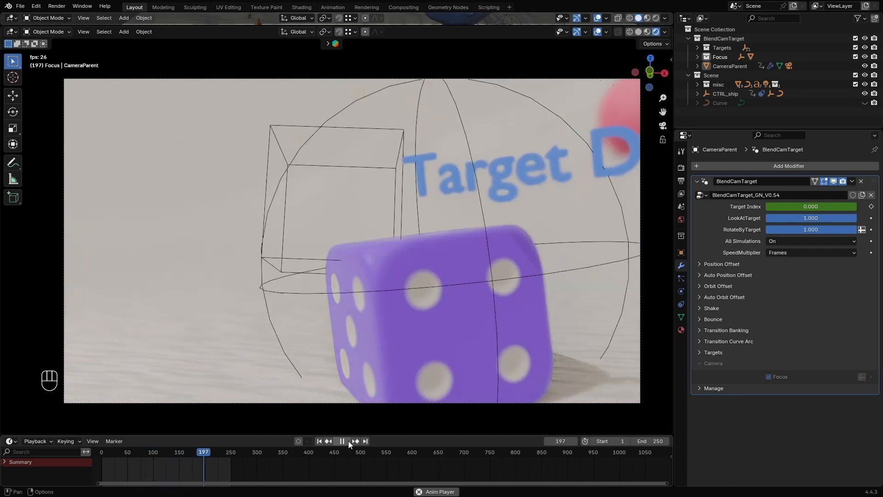
{"action": "left_click", "coordinate": [349, 440]}
{"action": "left_click", "coordinate": [424, 178]}
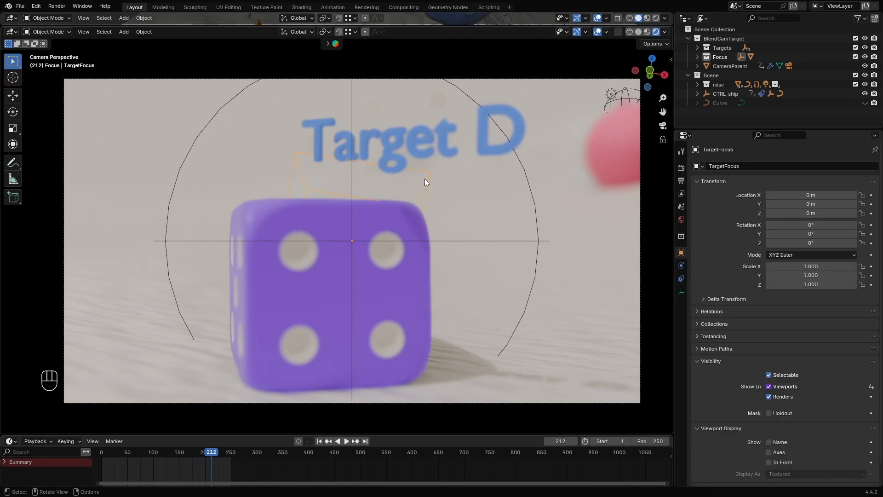
{"action": "key", "text": "g"}
{"action": "key", "text": "y"}
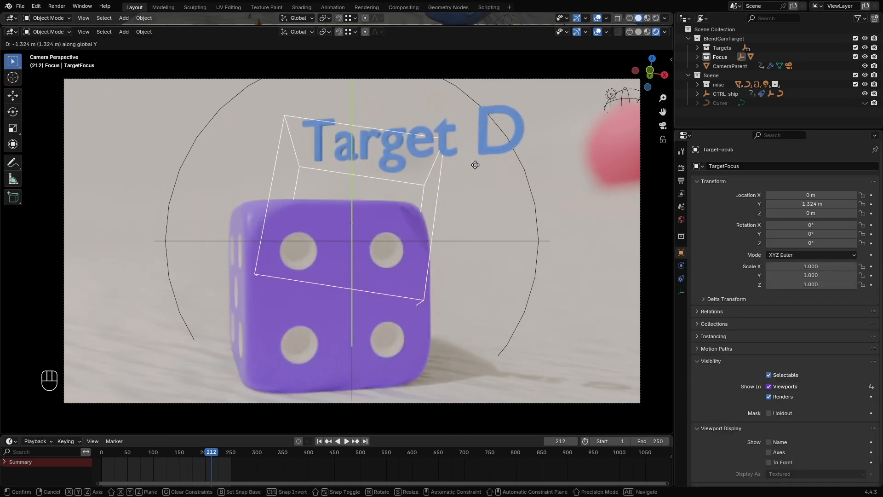
{"action": "left_click", "coordinate": [466, 200]}
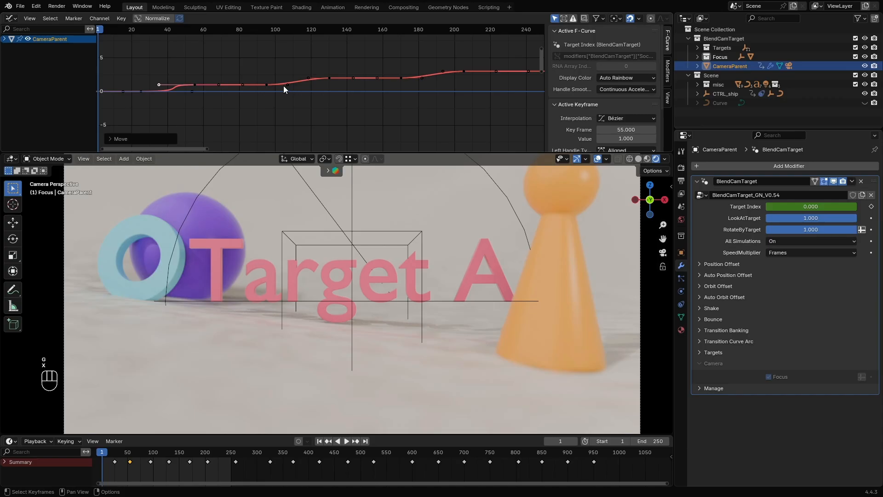
Lengthen the Target Index curve's handles between frames 95 and 130 along X, moving the frame 130 keyframe's left handle about 15 frames earlier
{"action": "key", "text": "g"}
{"action": "key", "text": "x"}
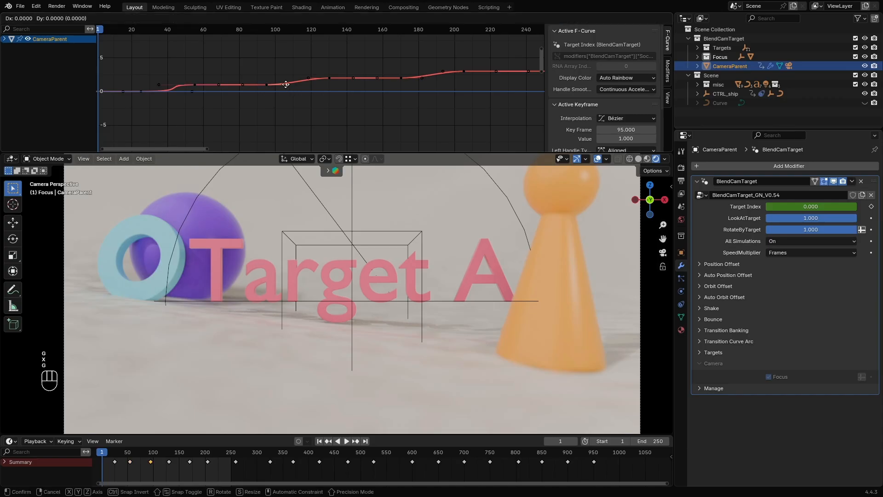
{"action": "left_click", "coordinate": [309, 81]}
{"action": "key", "text": "g"}
{"action": "key", "text": "x"}
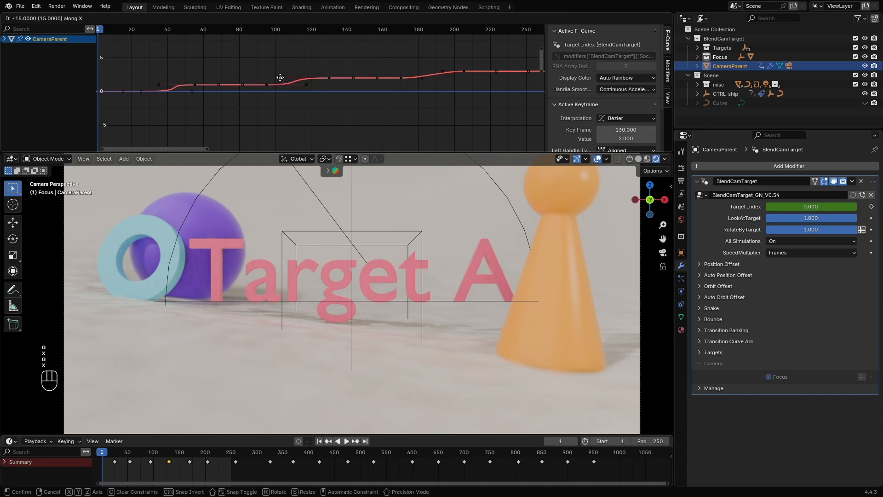
{"action": "left_click", "coordinate": [281, 82]}
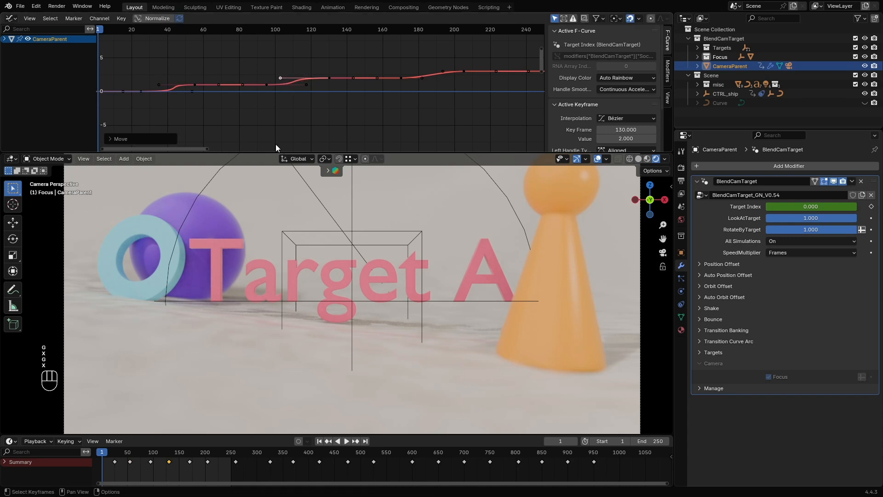
Extend the facing handles of the Target Index keyframes around the transition ending at frame 205 along X, and play the animation
{"action": "left_click", "coordinate": [421, 77]}
{"action": "key", "text": "g"}
{"action": "key", "text": "x"}
{"action": "left_click", "coordinate": [452, 79]}
{"action": "left_click", "coordinate": [443, 72]}
{"action": "key", "text": "g"}
{"action": "key", "text": "x"}
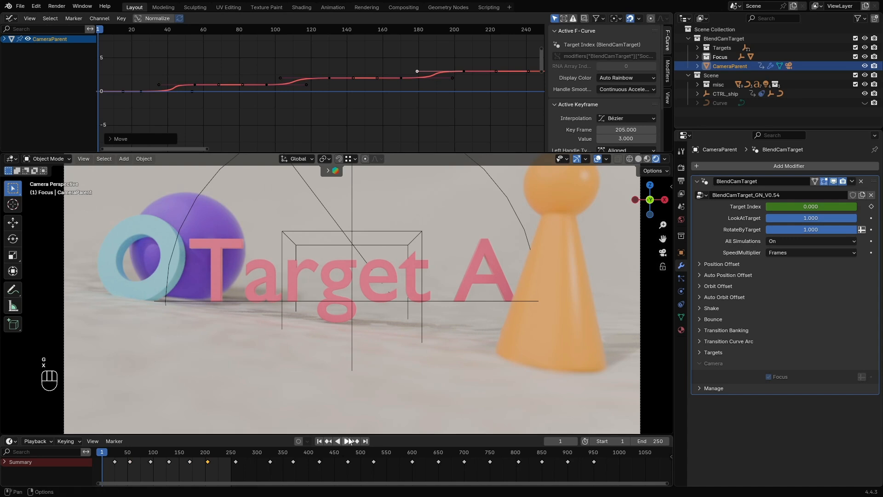
{"action": "left_click", "coordinate": [346, 441]}
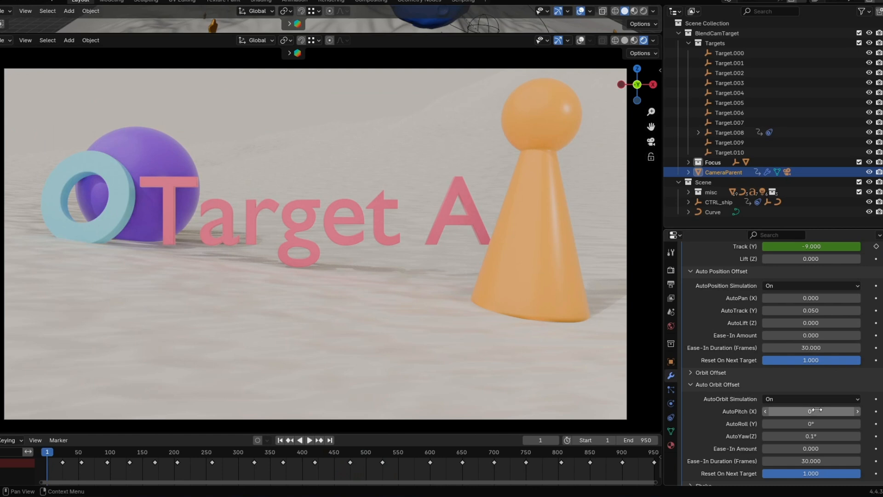
Set the Auto Position Offset's AutoTrack (Y) to 0.02 and play the animation
{"action": "scroll", "coordinate": [818, 320], "scroll_direction": "up", "scroll_amount": 7}
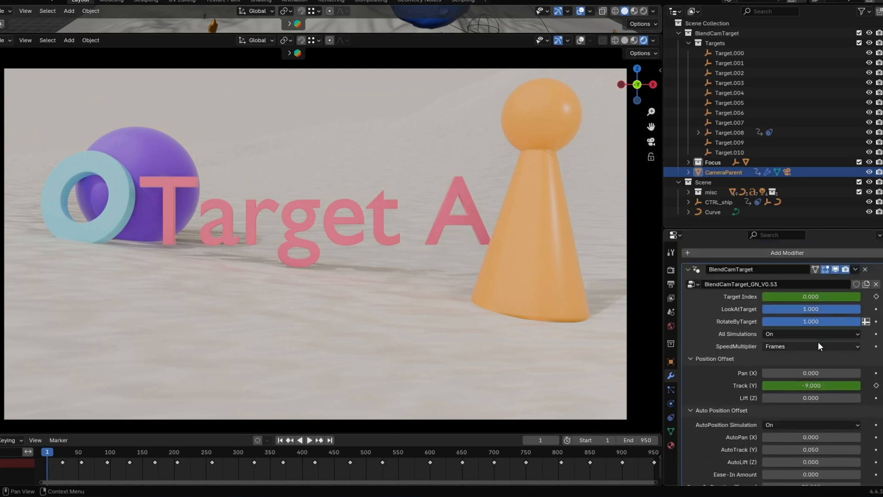
{"action": "scroll", "coordinate": [818, 346], "scroll_direction": "down", "scroll_amount": 1}
{"action": "left_click", "coordinate": [815, 430]}
{"action": "type", "text": "0.02"}
{"action": "key", "text": "Return"}
{"action": "left_click", "coordinate": [309, 441]}
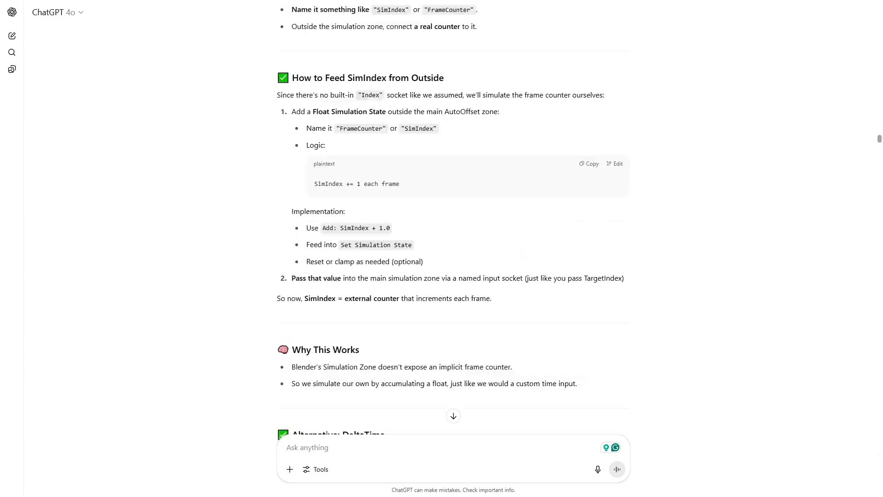
Switch to ChatGPT and skim through the conversation about feeding SimIndex into the simulation zone from outside
{"action": "scroll", "coordinate": [746, 270], "scroll_direction": "down", "scroll_amount": 20}
{"action": "scroll", "coordinate": [746, 271], "scroll_direction": "down", "scroll_amount": 20}
{"action": "left_click_drag", "start_coordinate": [418, 152], "coordinate": [683, 158]}
{"action": "left_click", "coordinate": [687, 159]}
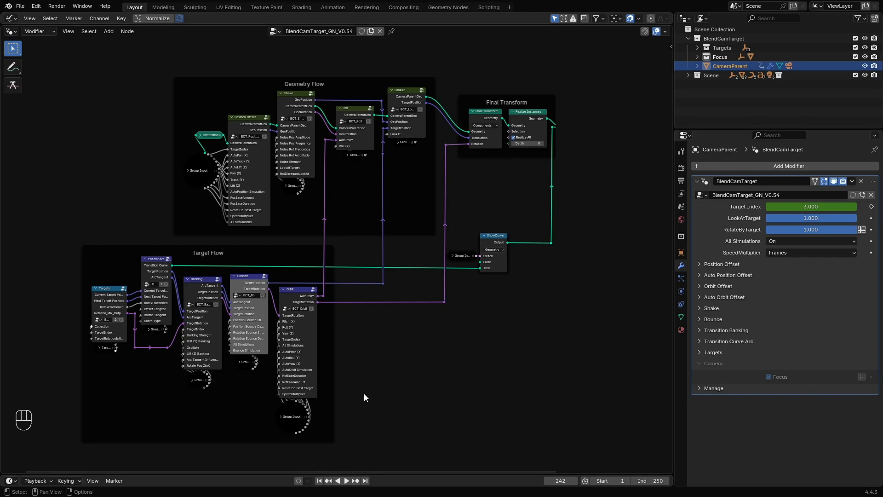
Examine the Bounce node's nested groups, from its rotation bounce group down to the group that unwraps the X axis
{"action": "left_click", "coordinate": [251, 333]}
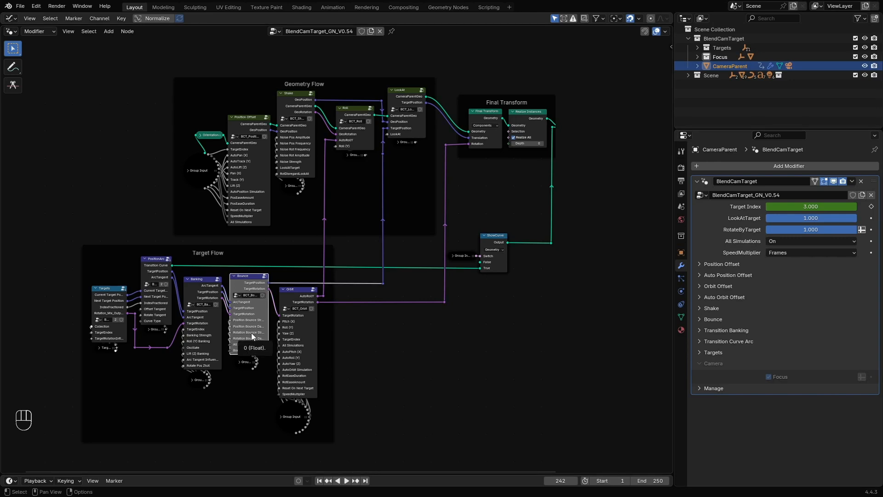
{"action": "key", "text": "Tab"}
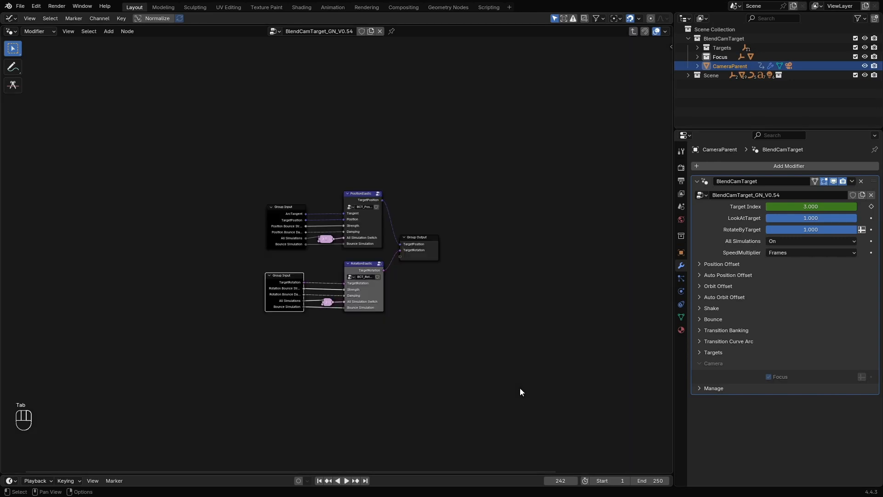
{"action": "left_click", "coordinate": [368, 297]}
{"action": "key", "text": "Tab"}
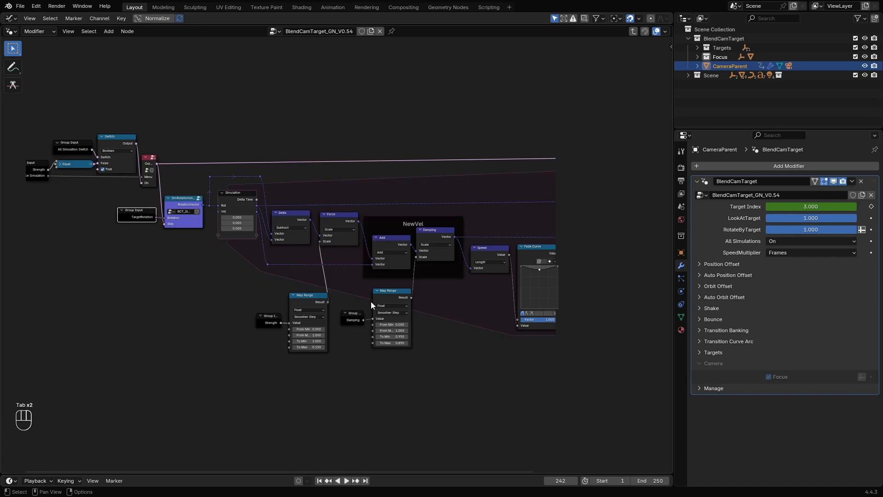
{"action": "left_click", "coordinate": [197, 219]}
{"action": "key", "text": "Tab"}
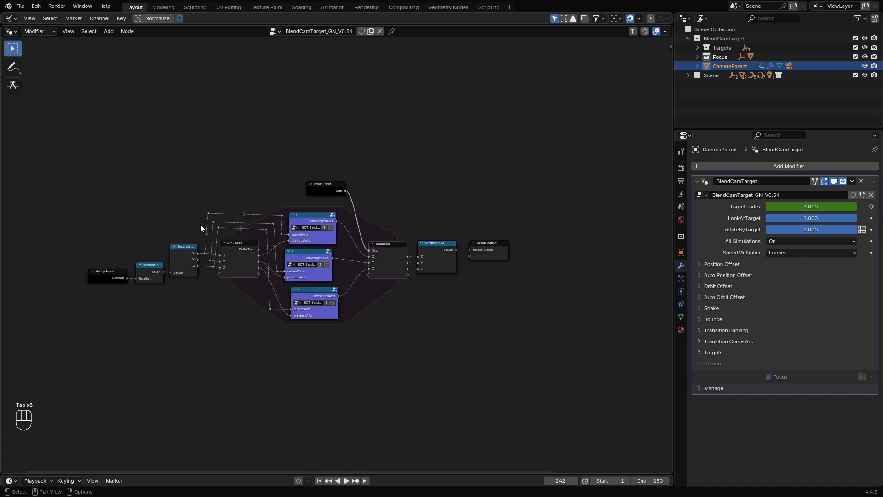
{"action": "left_click", "coordinate": [324, 243]}
{"action": "key", "text": "Tab"}
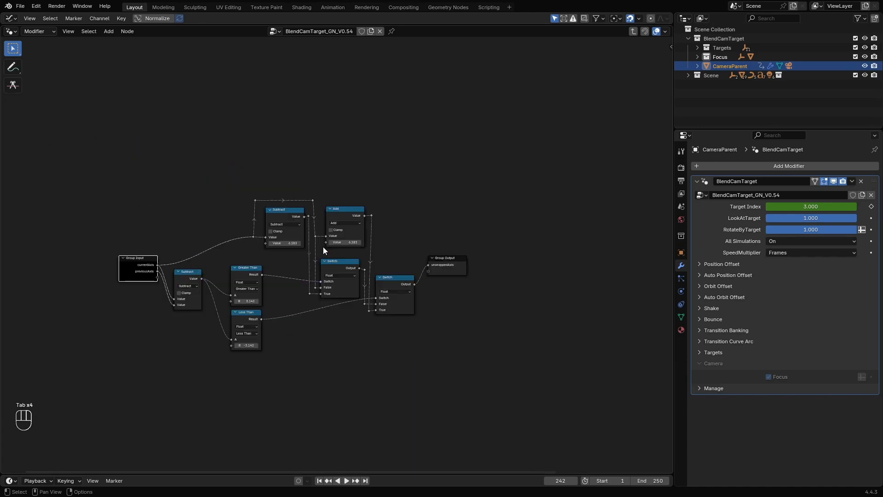
Leave the nested bounce groups and return to the modifier's top-level node tree
{"action": "key", "text": "Tab"}
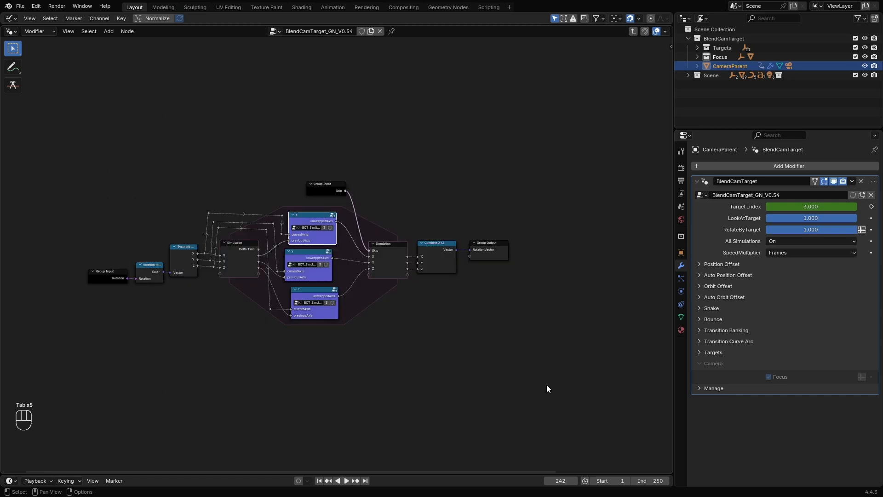
{"action": "left_click", "coordinate": [434, 365]}
{"action": "key", "text": "Tab"}
{"action": "left_click", "coordinate": [131, 217]}
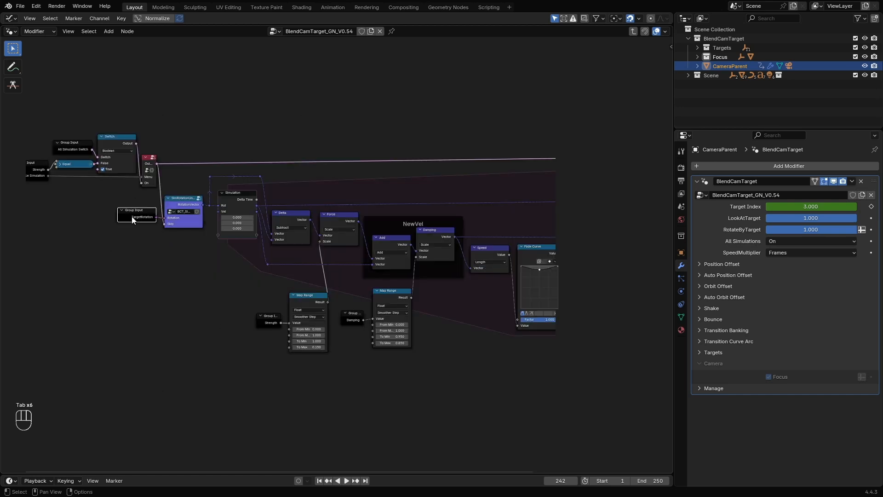
{"action": "key", "text": "Tab"}
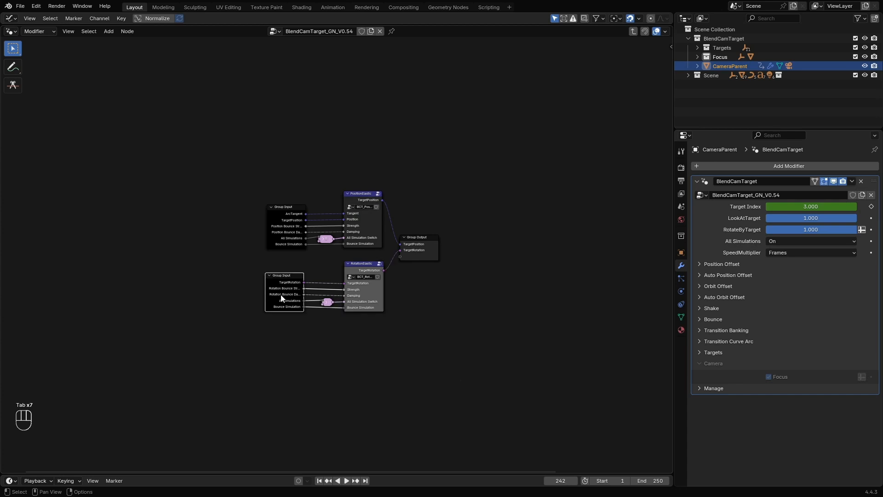
{"action": "key", "text": "Tab"}
Examine the Orbit group, including its AutoOrbit and SubtractRotations subgroups, and return to the top-level node tree
{"action": "left_click", "coordinate": [306, 331]}
{"action": "key", "text": "Tab"}
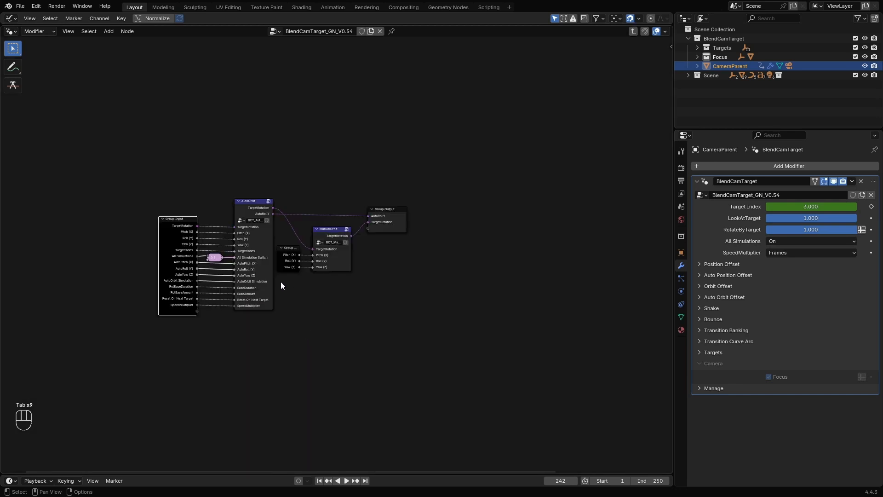
{"action": "key", "text": "Tab"}
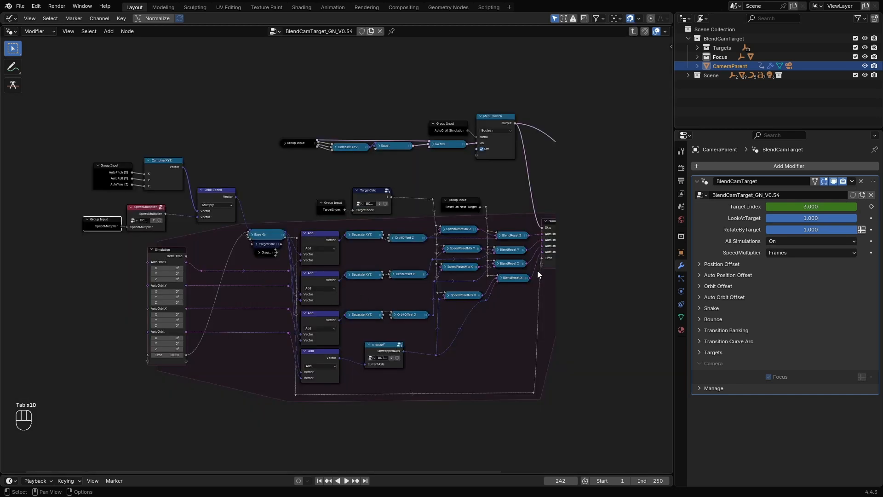
{"action": "middle_click_drag", "start_coordinate": [537, 269], "coordinate": [285, 281]}
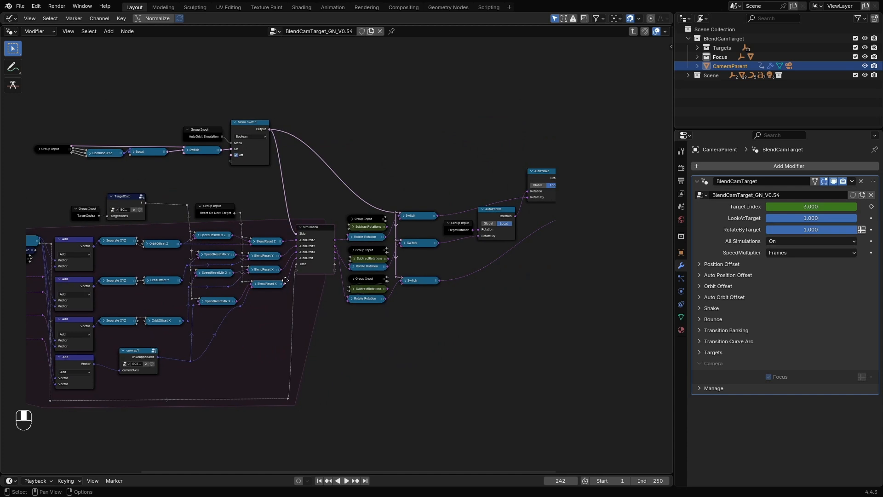
{"action": "left_click", "coordinate": [369, 265]}
{"action": "key", "text": "Tab"}
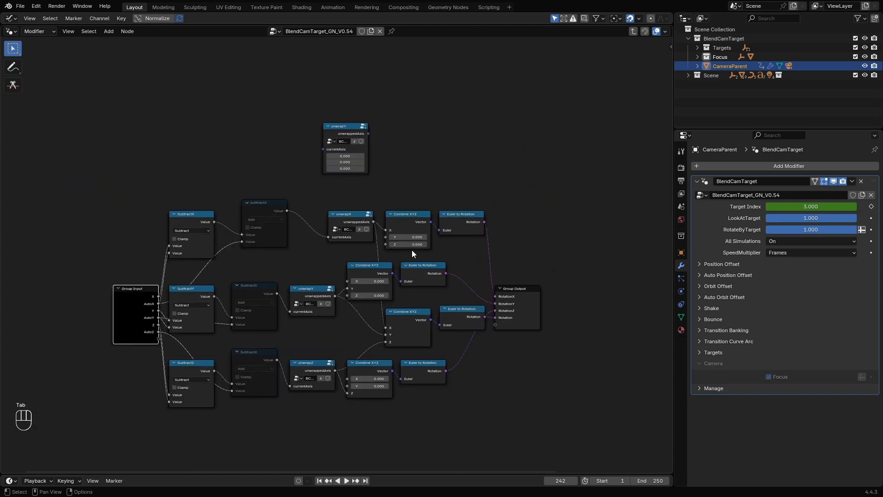
{"action": "key", "text": "Tab"}
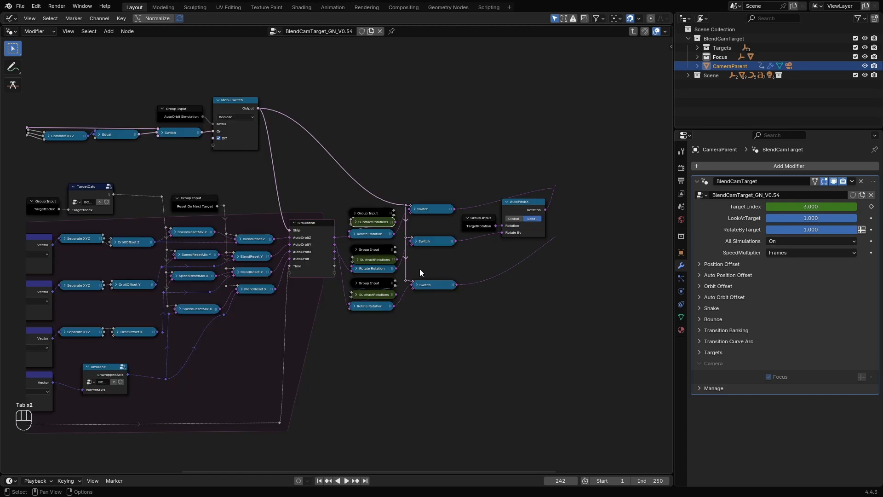
{"action": "left_click", "coordinate": [532, 231]}
{"action": "key", "text": "Tab"}
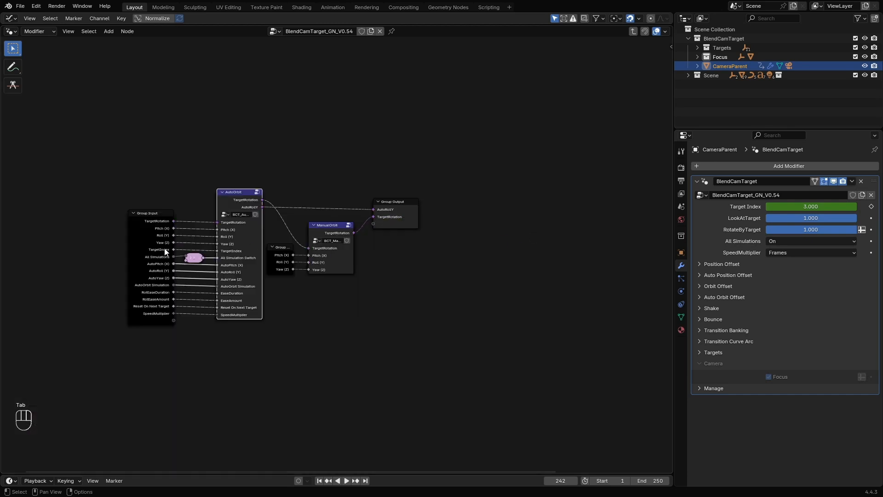
{"action": "key", "text": "Tab"}
{"action": "key", "text": "Tab"}
Look inside the Targets and PositionArc groups in the Target Flow frame, returning to the top-level tree after each
{"action": "middle_click_drag", "start_coordinate": [237, 246], "coordinate": [211, 279]}
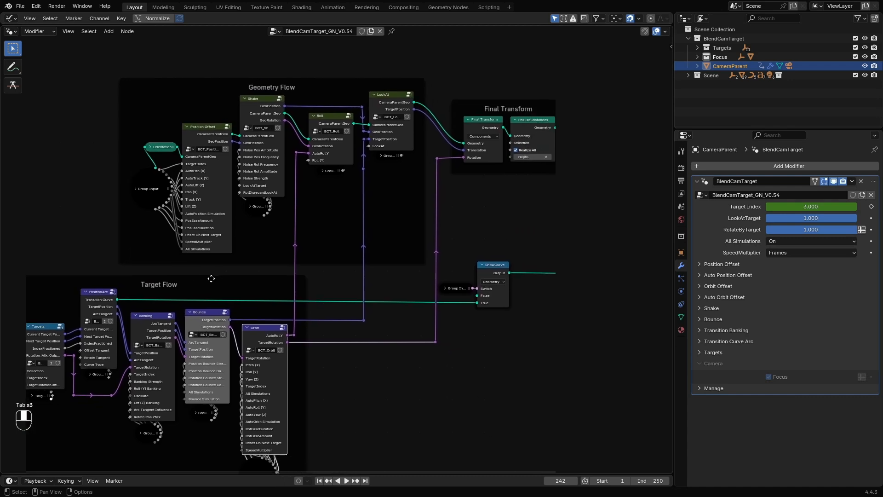
{"action": "scroll", "coordinate": [211, 278], "scroll_direction": "down", "scroll_amount": 3}
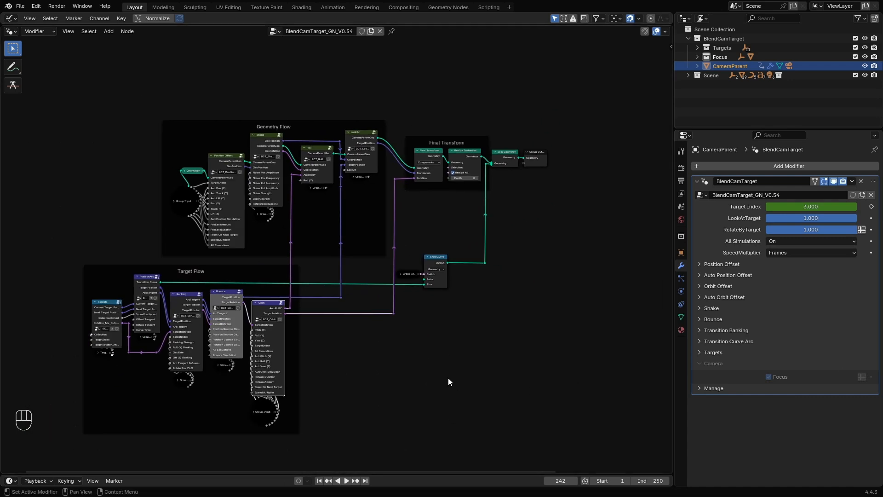
{"action": "middle_click_drag", "start_coordinate": [333, 364], "coordinate": [451, 322]}
{"action": "scroll", "coordinate": [451, 321], "scroll_direction": "up", "scroll_amount": 2}
{"action": "left_click", "coordinate": [185, 253]}
{"action": "key", "text": "Tab"}
{"action": "key", "text": "Tab"}
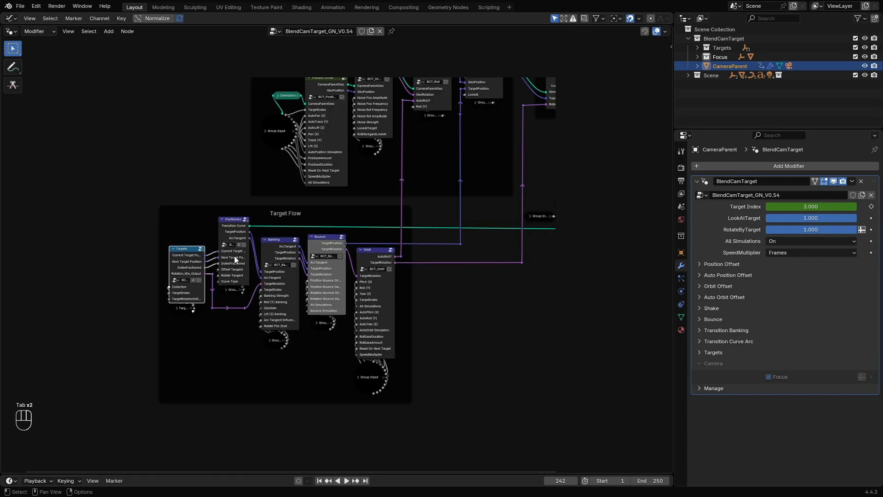
{"action": "left_click", "coordinate": [235, 260]}
{"action": "key", "text": "Tab"}
{"action": "key", "text": "Tab"}
Look inside the Banking group and its BankingLift subgroup, and return to the top-level node tree
{"action": "left_click", "coordinate": [291, 293]}
{"action": "key", "text": "Tab"}
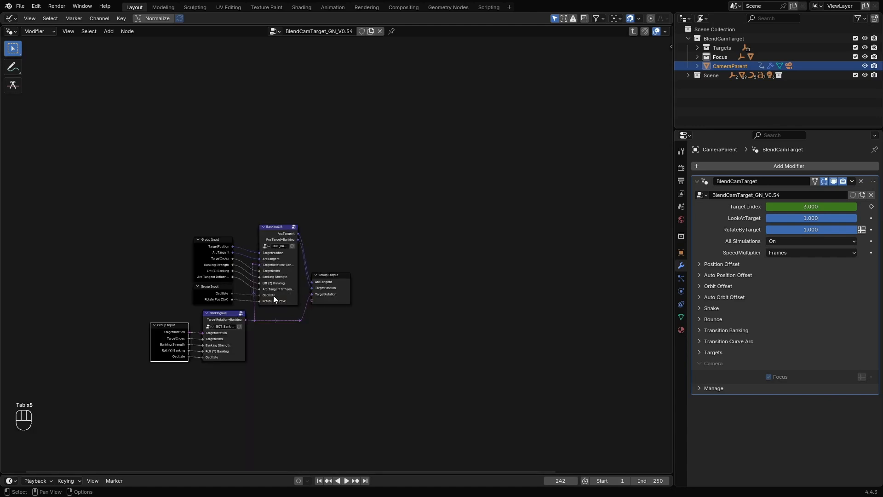
{"action": "left_click", "coordinate": [272, 300]}
{"action": "key", "text": "Tab"}
{"action": "key", "text": "Tab"}
{"action": "left_click", "coordinate": [160, 344]}
{"action": "key", "text": "Tab"}
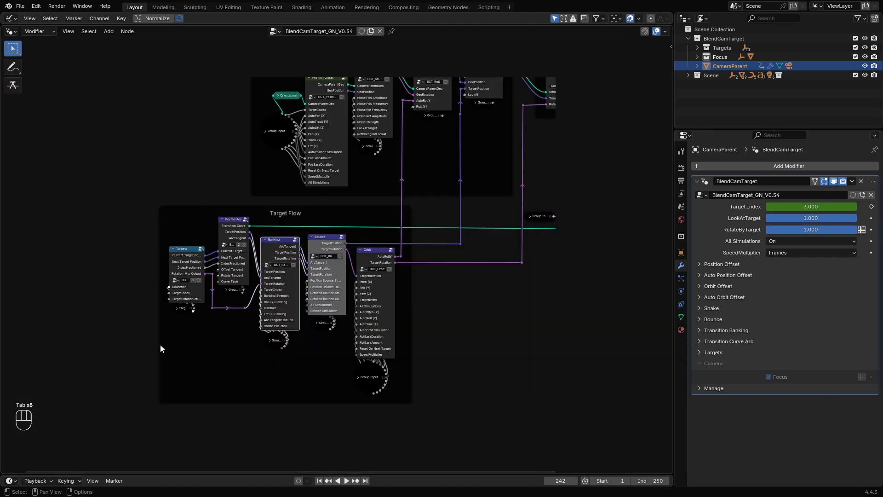
Look inside the Bounce group and the Orbit group with its AutoOrbit subgroup, and return to the top-level tree
{"action": "left_click", "coordinate": [318, 303]}
{"action": "key", "text": "Tab"}
{"action": "key", "text": "Tab"}
{"action": "left_click", "coordinate": [376, 311]}
{"action": "key", "text": "Tab"}
{"action": "left_click", "coordinate": [257, 278]}
{"action": "key", "text": "Tab"}
{"action": "key", "text": "Tab"}
{"action": "key", "text": "Tab"}
Look inside the Position Offset and Shake groups in the Geometry Flow frame, returning to the top-level tree after each
{"action": "left_click", "coordinate": [319, 197]}
{"action": "key", "text": "Tab"}
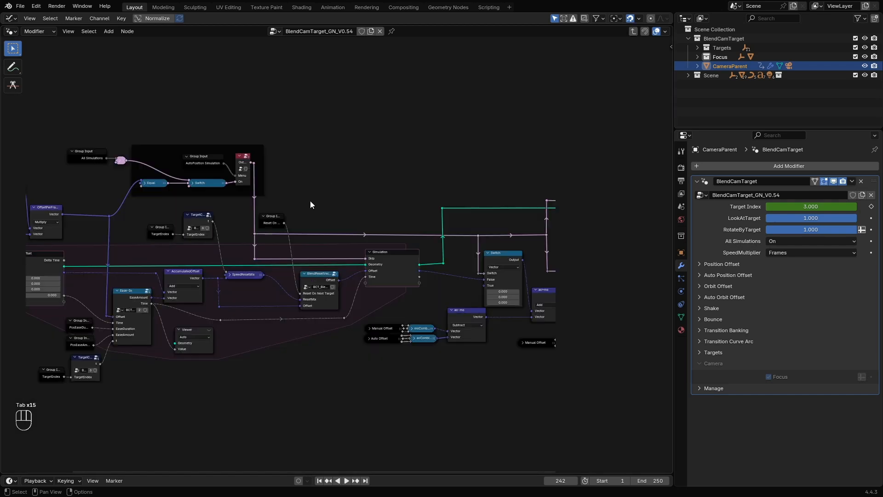
{"action": "key", "text": "Tab"}
{"action": "middle_click_drag", "start_coordinate": [313, 198], "coordinate": [246, 293]}
{"action": "left_click", "coordinate": [316, 233]}
{"action": "key", "text": "Tab"}
{"action": "key", "text": "Tab"}
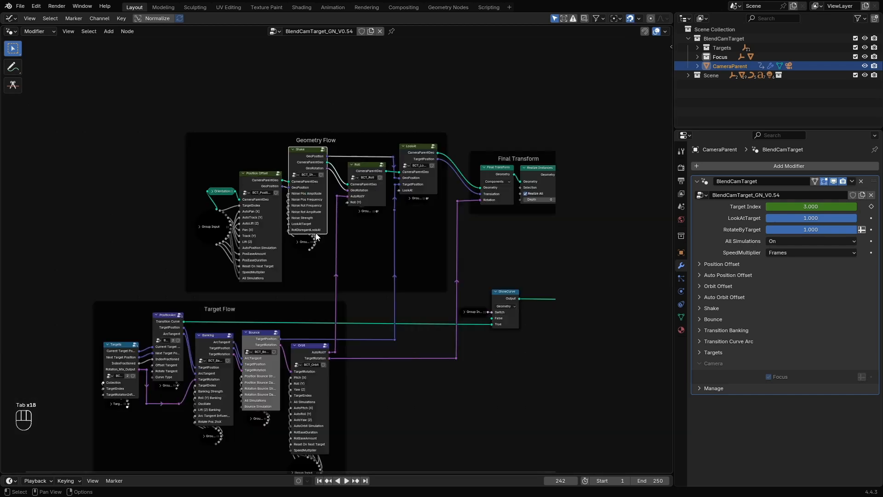
Examine the remaining node groups of the Geometry Flow and their nested contents
{"action": "scroll", "coordinate": [333, 250], "scroll_direction": "up", "scroll_amount": 6}
{"action": "middle_click_drag", "start_coordinate": [436, 207], "coordinate": [192, 257]}
{"action": "left_click", "coordinate": [169, 216]}
{"action": "key", "text": "Tab"}
{"action": "left_click", "coordinate": [340, 315]}
{"action": "key", "text": "Tab"}
{"action": "key", "text": "Tab"}
{"action": "left_click", "coordinate": [252, 285]}
{"action": "key", "text": "Tab"}
{"action": "left_click", "coordinate": [243, 186]}
{"action": "key", "text": "Tab"}
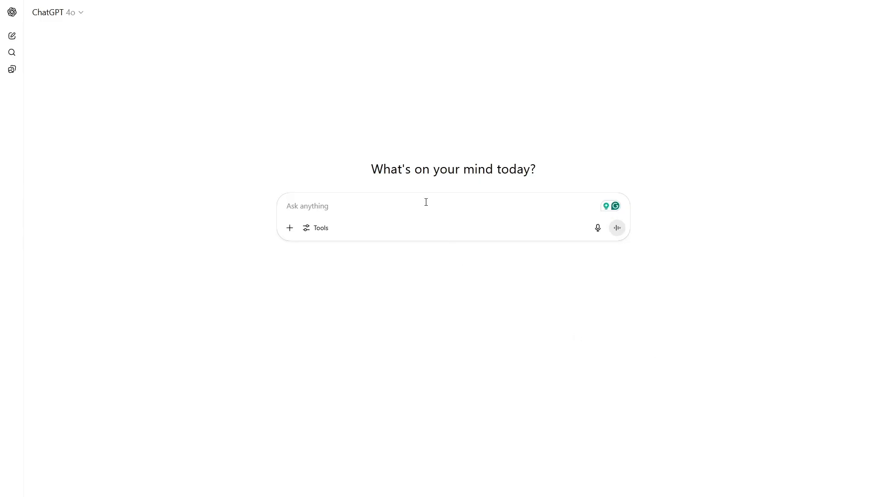
Switch to a new ChatGPT chat and write the message "I HATE YOUUUU!!!!!!"
{"action": "type", "text": "I HA"}
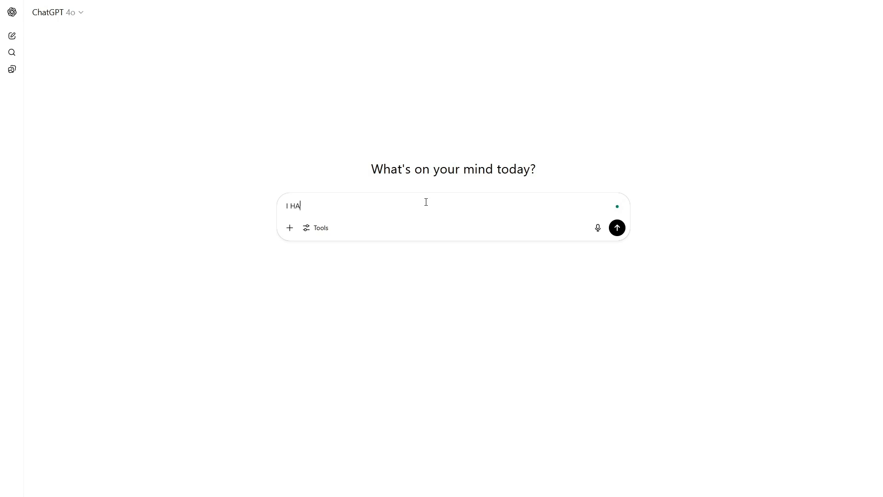
{"action": "type", "text": "TE YOUUUU!!!!!!!!!!!!!!"}
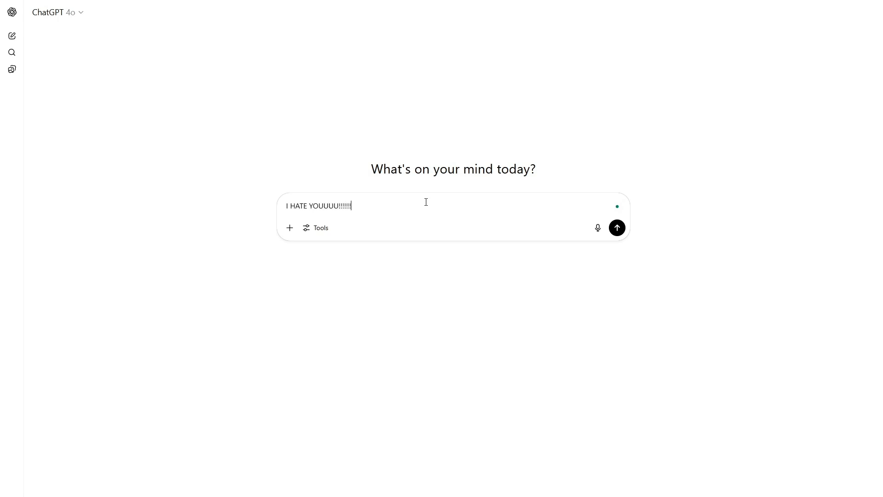